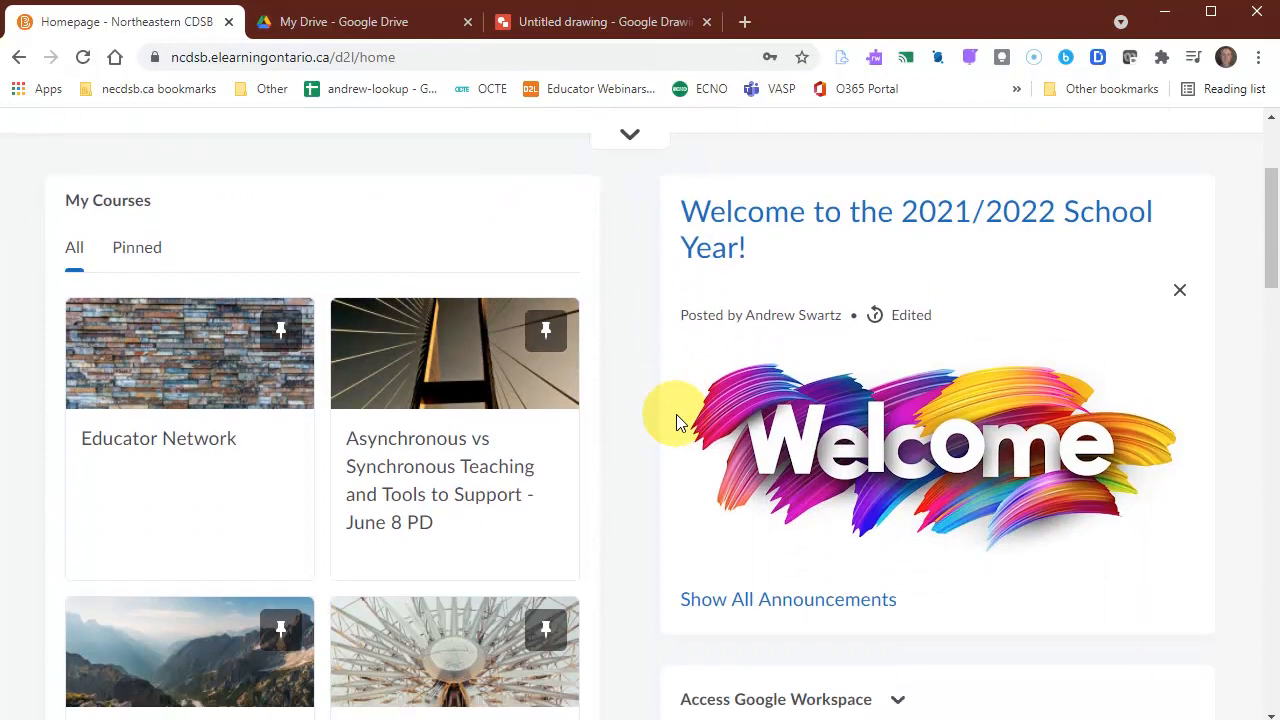
Look through the enrolled courses in the course selector and close it.
scroll(629, 456, "up", 3)
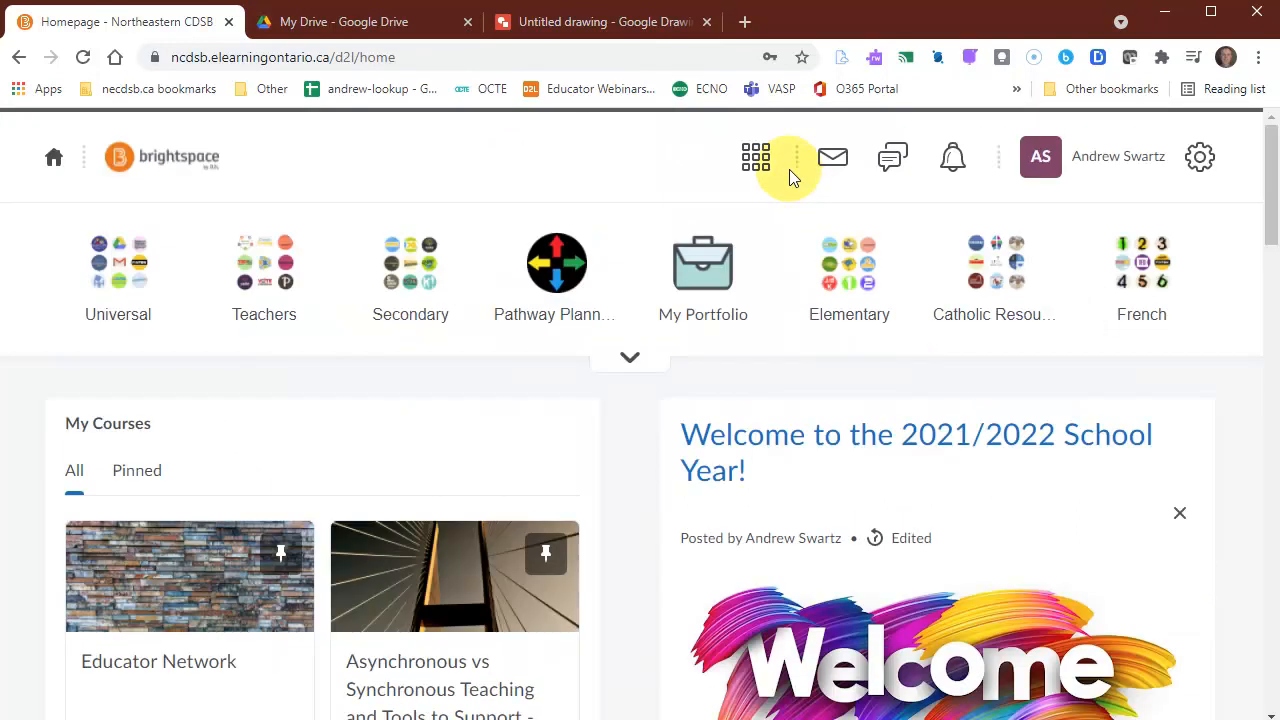
left_click(756, 158)
scroll(837, 463, "down", 5)
scroll(885, 390, "up", 5)
scroll(814, 300, "down", 3)
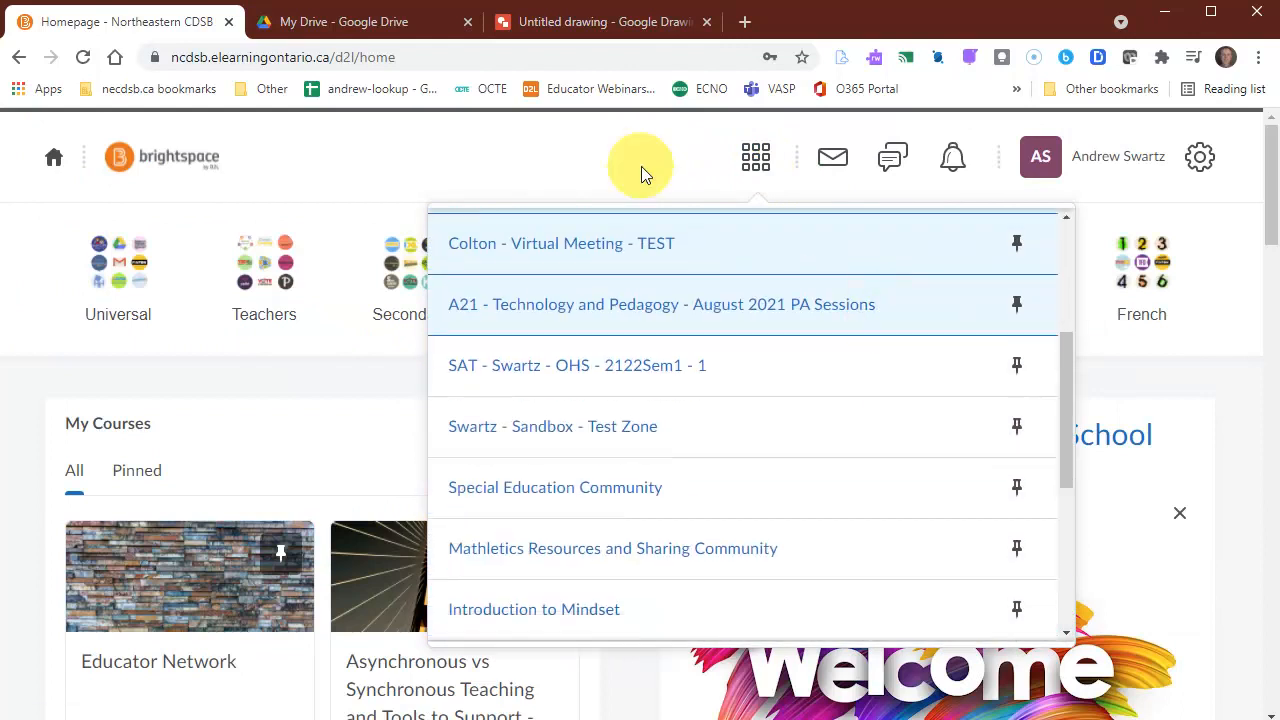
left_click(437, 163)
scroll(280, 485, "down", 2)
scroll(308, 475, "up", 2)
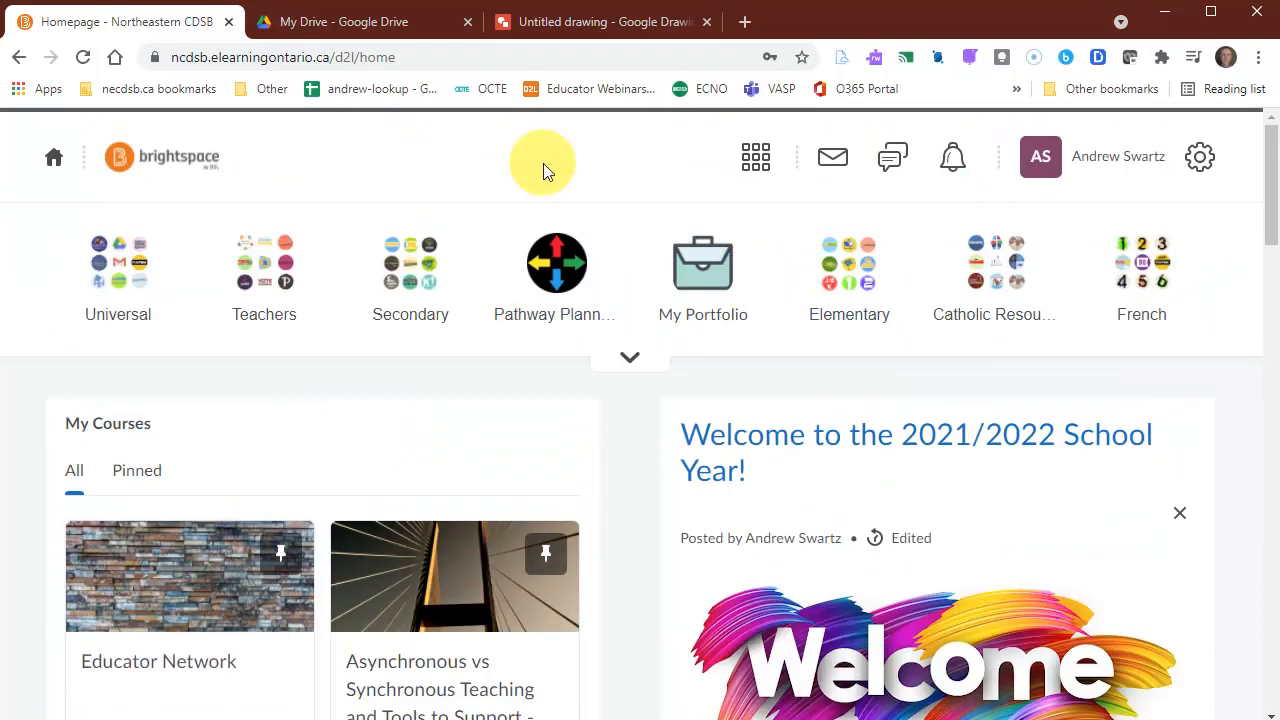
Pin the SAT OHS 2122Sem1 - 1 course in the course selector.
left_click(758, 163)
scroll(794, 314, "down", 4)
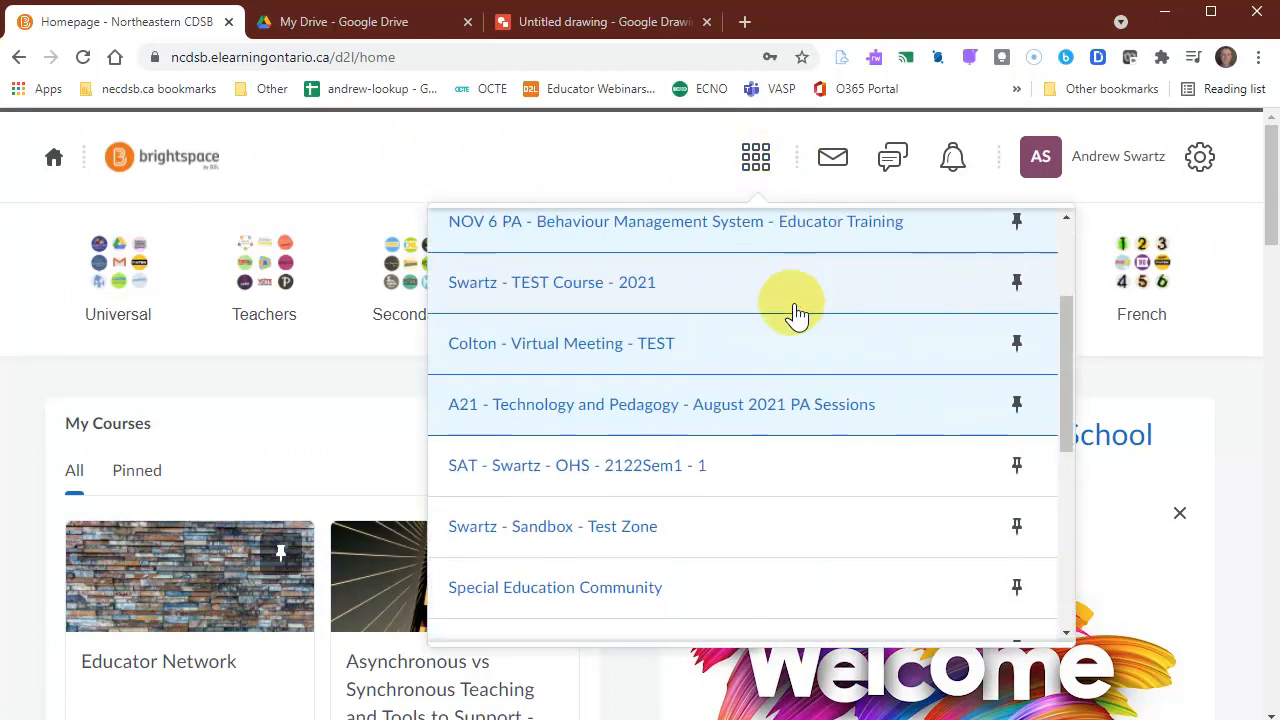
scroll(612, 290, "up", 1)
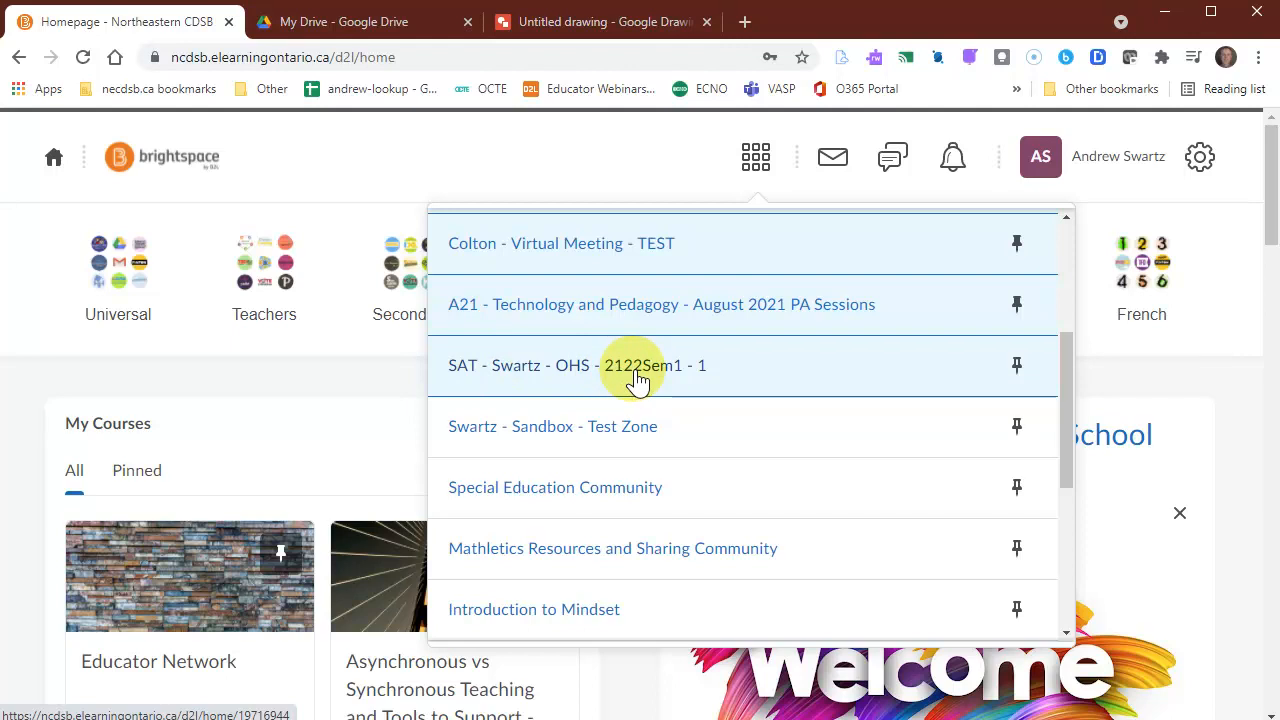
scroll(660, 440, "up", 1)
scroll(665, 440, "down", 1)
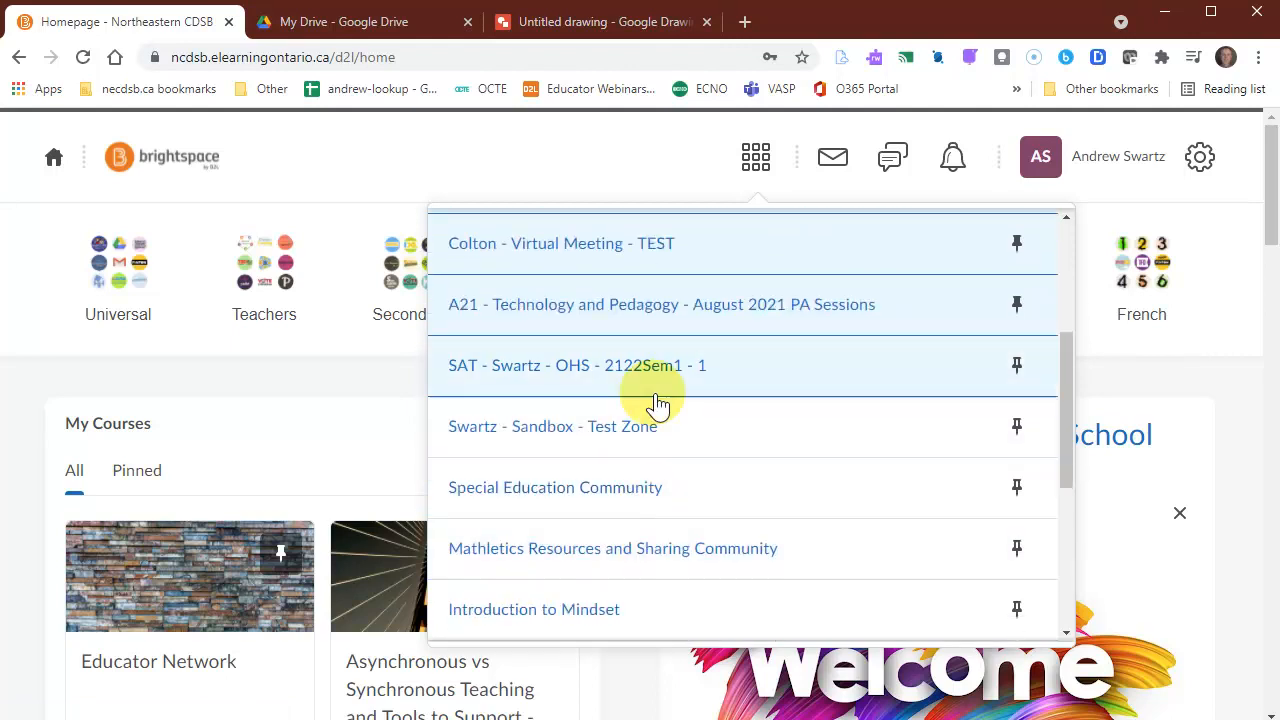
left_click(1016, 368)
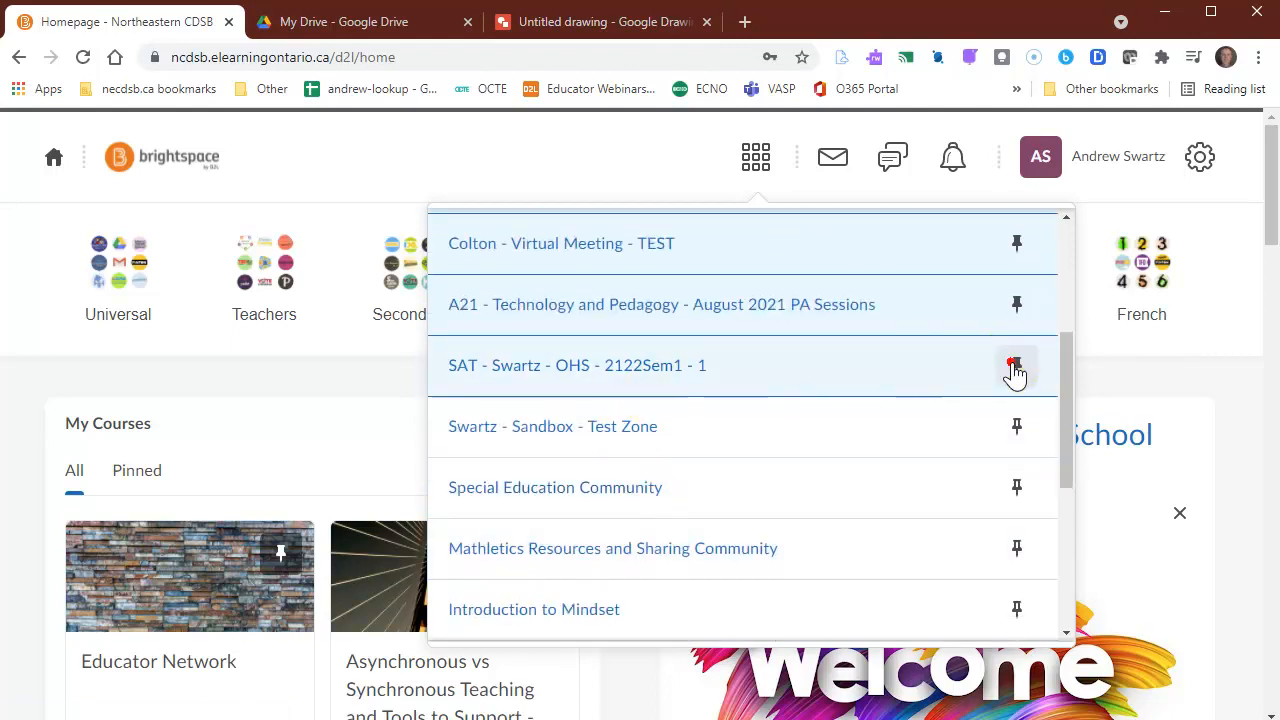
left_click(341, 373)
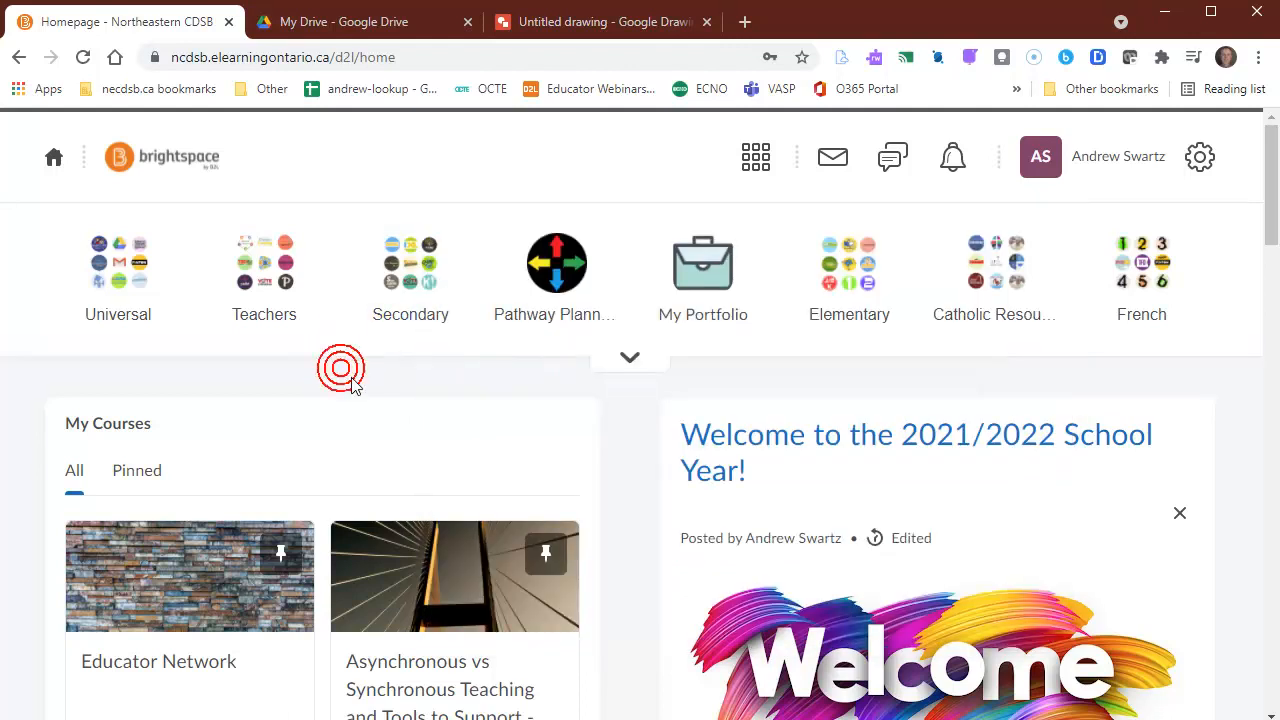
Open the SAT OHS 2122Sem1 - 1 course from My Courses on the homepage.
scroll(355, 381, "down", 2)
scroll(300, 491, "up", 2)
scroll(462, 480, "down", 1)
scroll(462, 480, "down", 1)
scroll(471, 408, "up", 3)
left_click(748, 180)
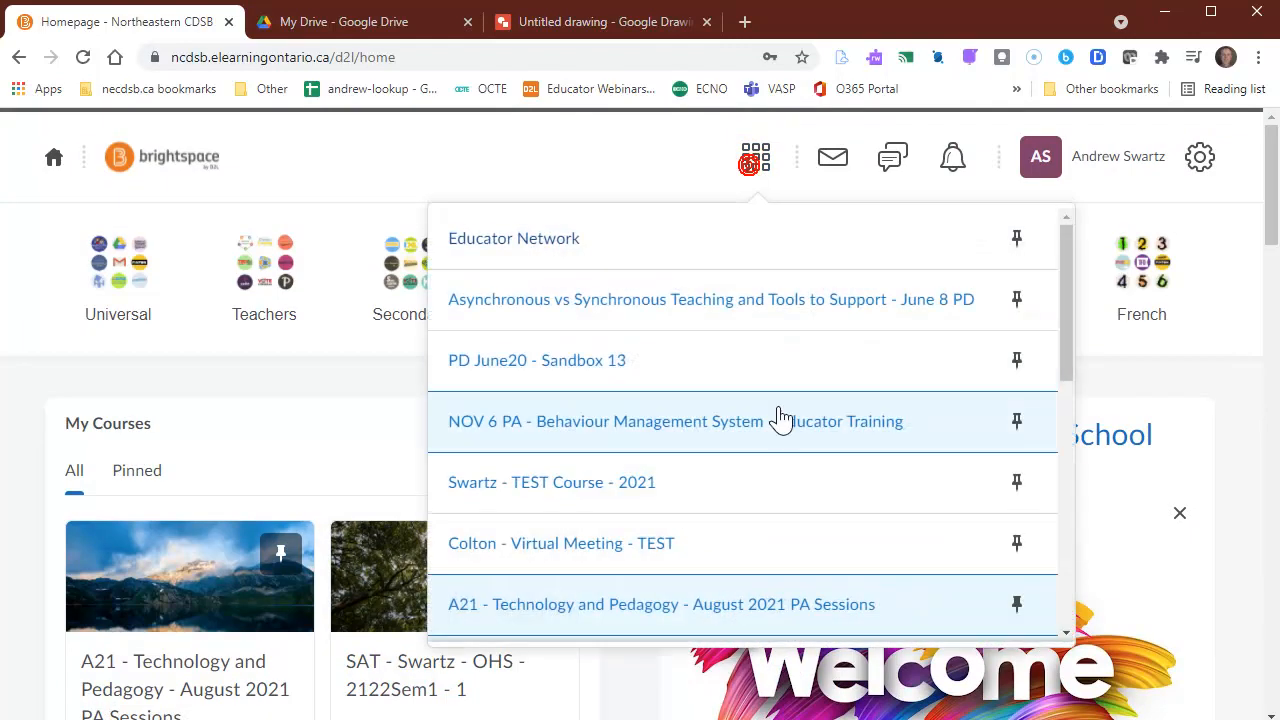
left_click(354, 426)
scroll(360, 425, "down", 3)
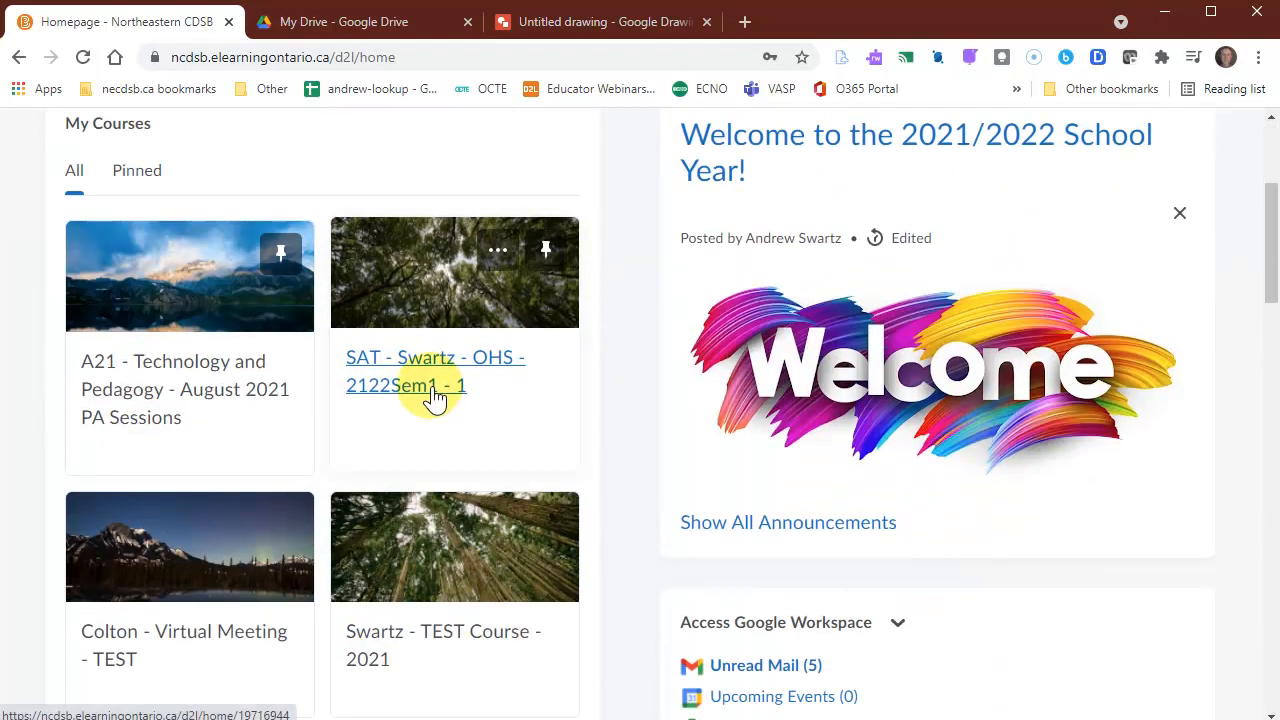
left_click(436, 398)
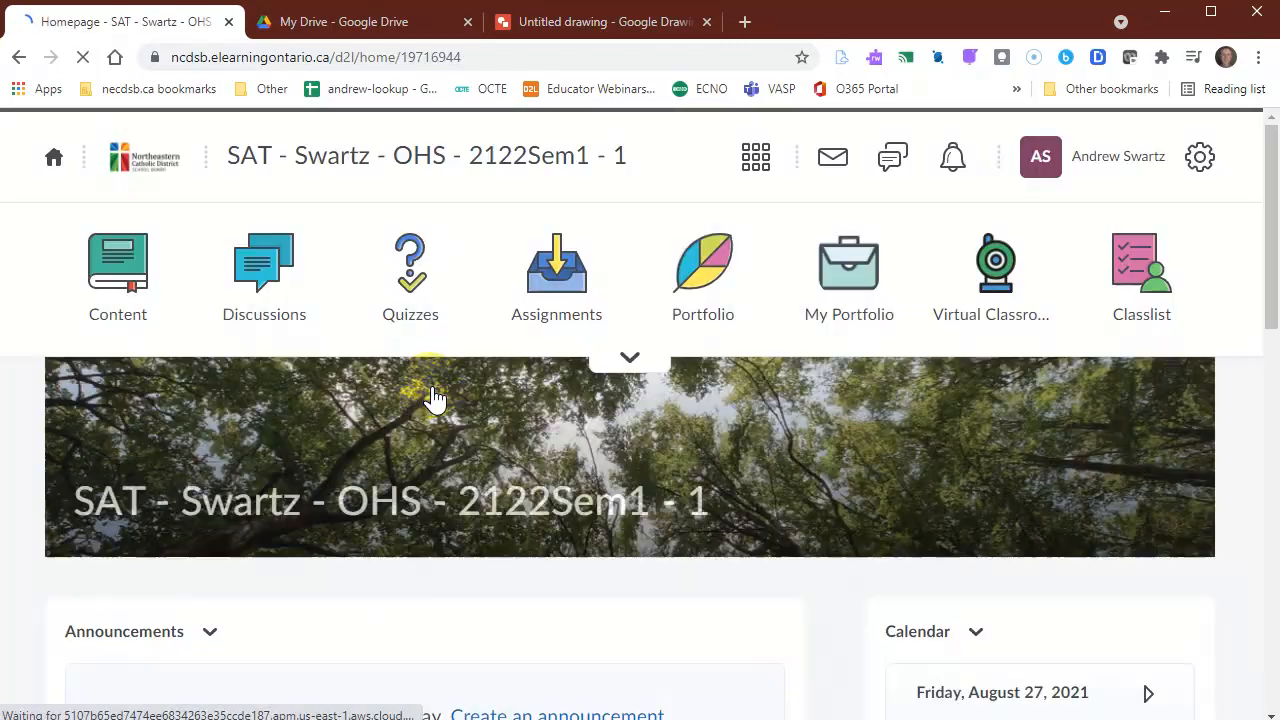
Open the Course Offering Information page from the course's administration tools.
scroll(645, 377, "down", 2)
scroll(647, 379, "up", 2)
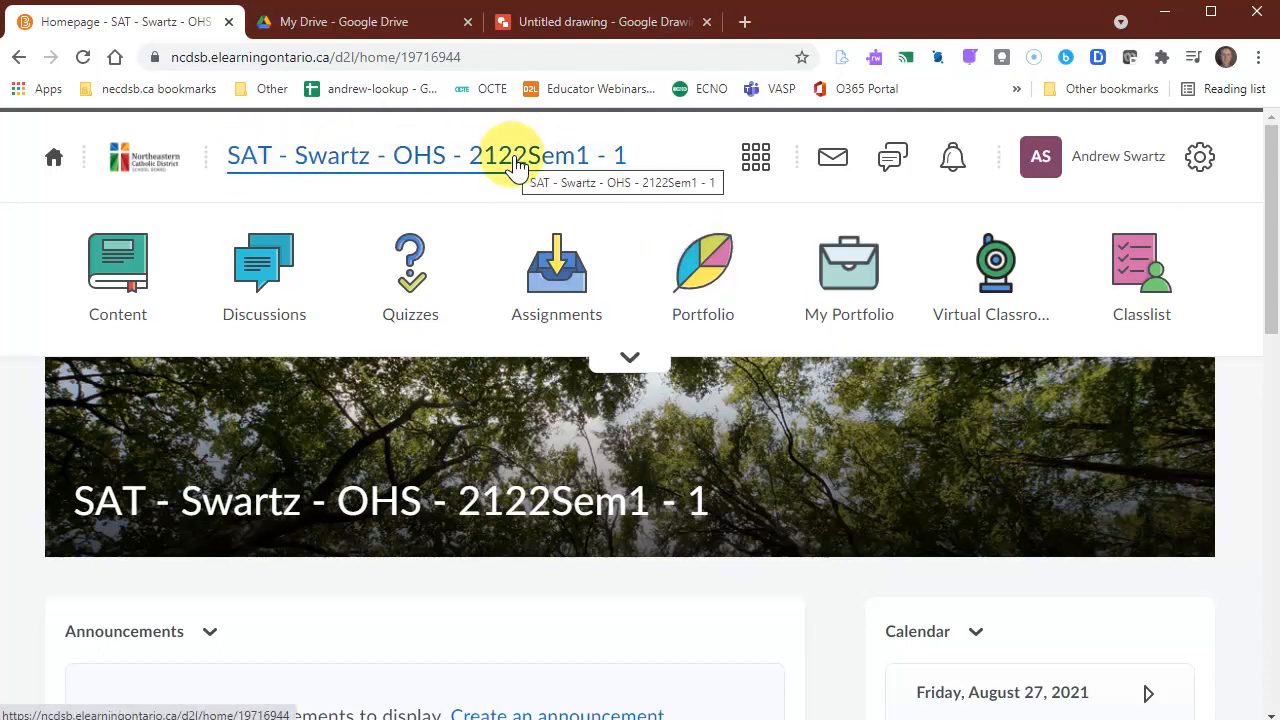
left_click(630, 362)
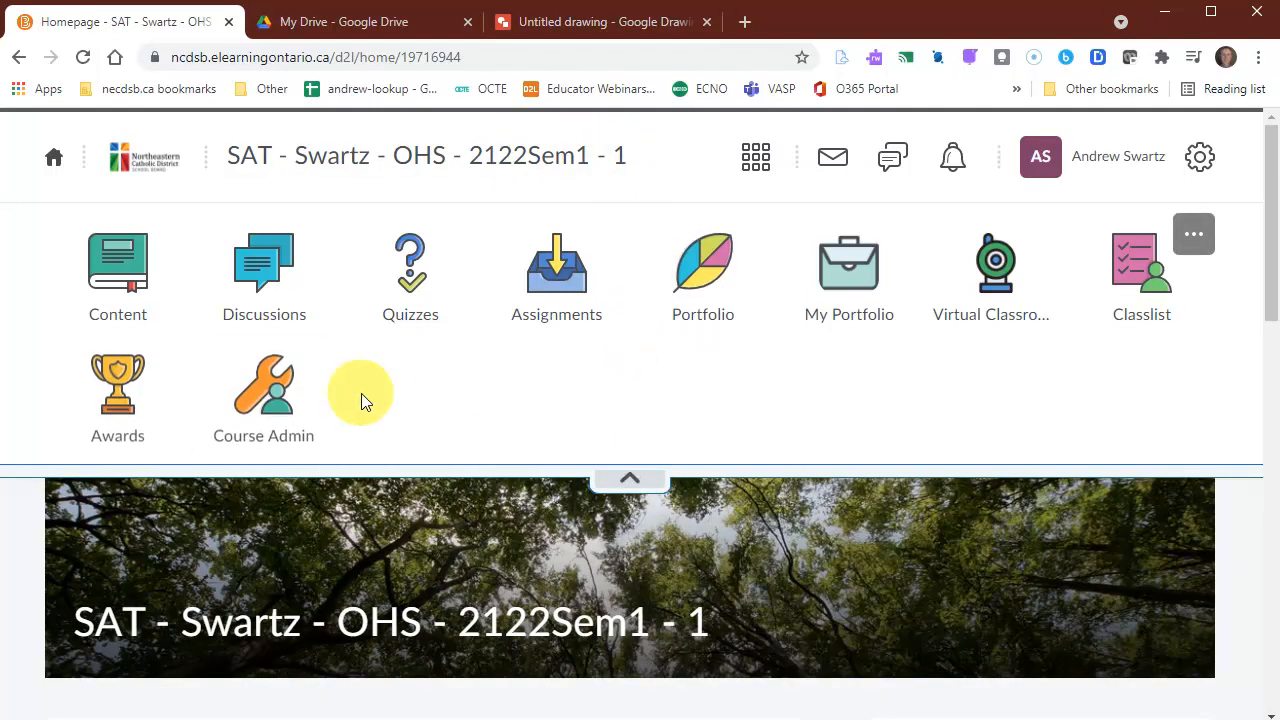
left_click(280, 420)
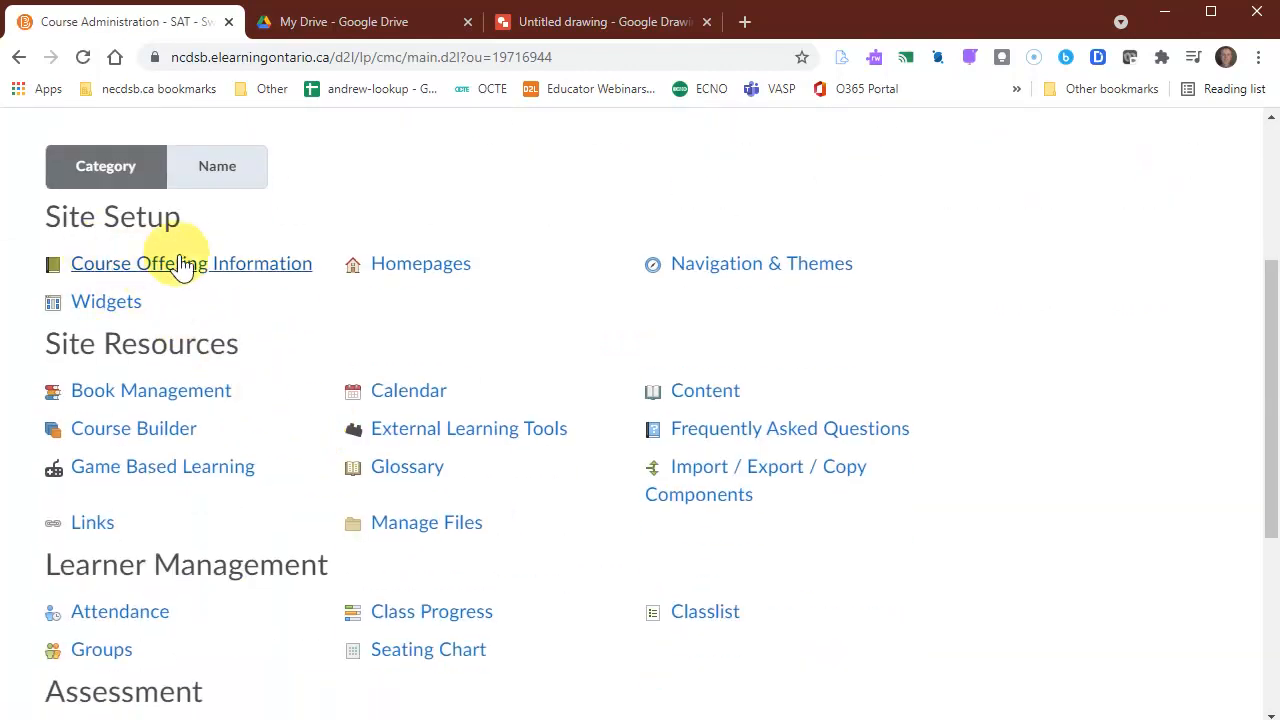
left_click(188, 264)
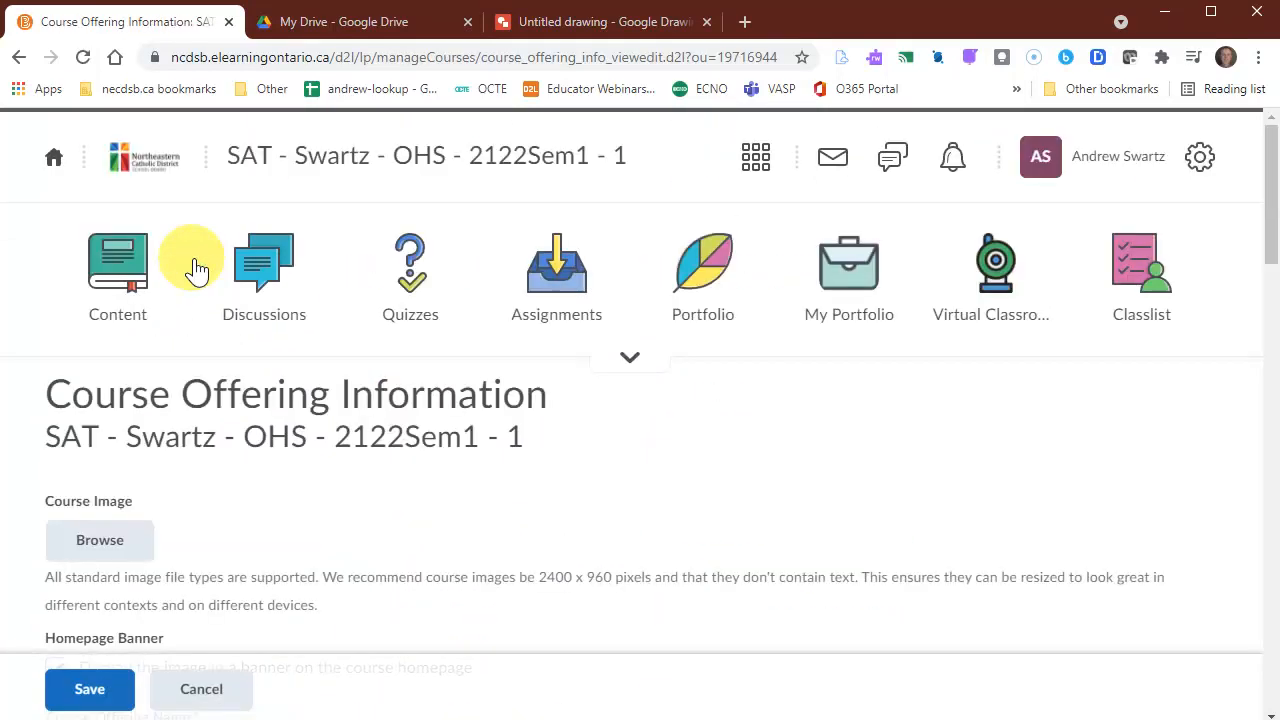
Change the part of the course offering name after "OHS -" to "Superstars!".
scroll(290, 410, "down", 3)
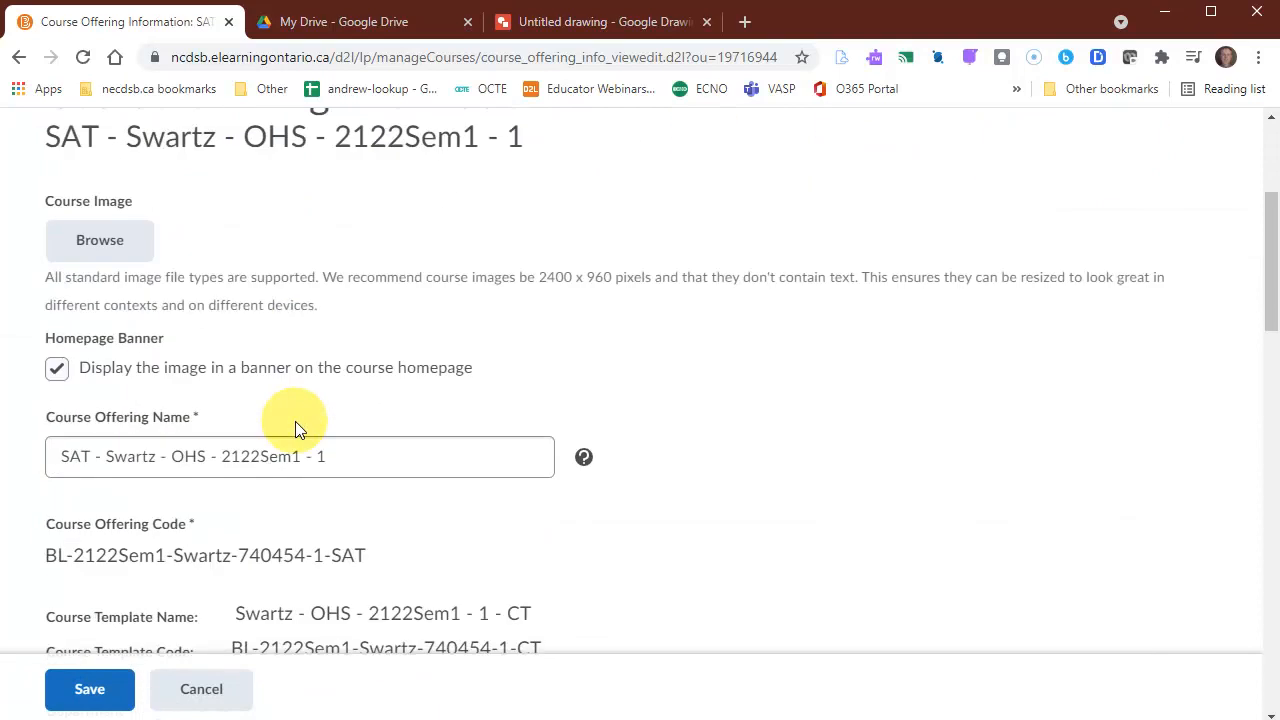
left_click(293, 456)
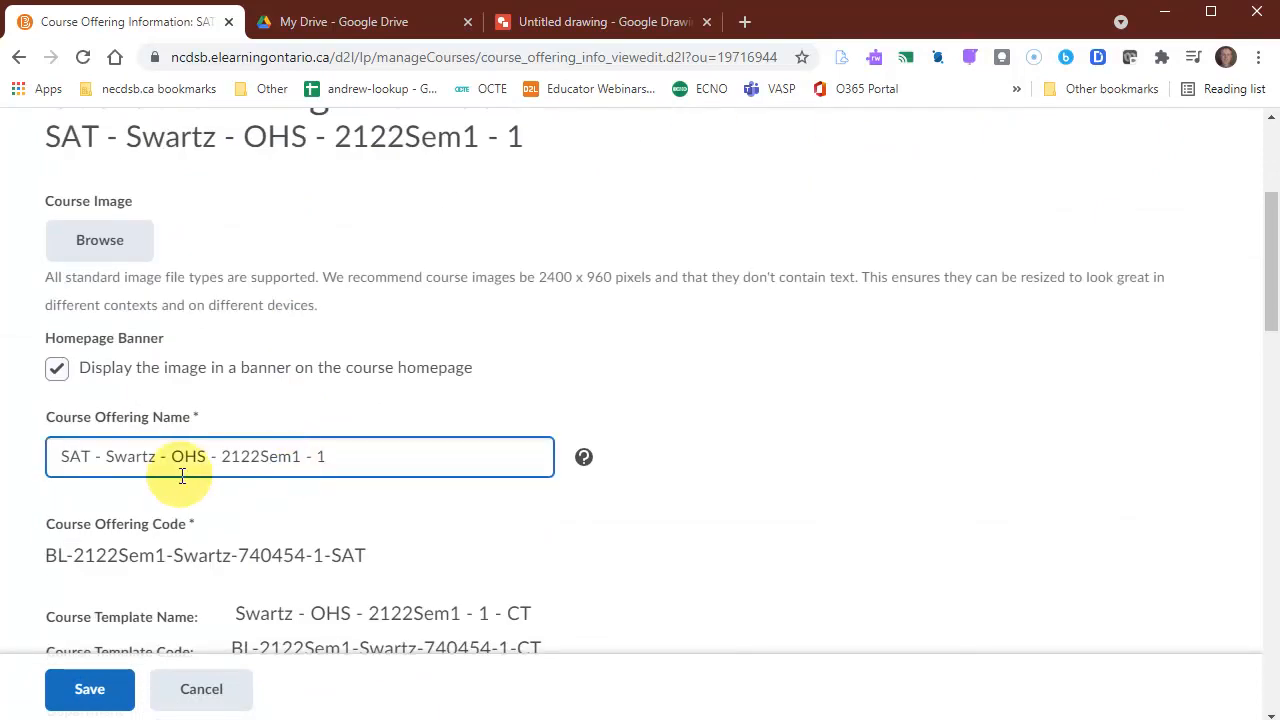
left_click_drag(223, 456, 471, 471)
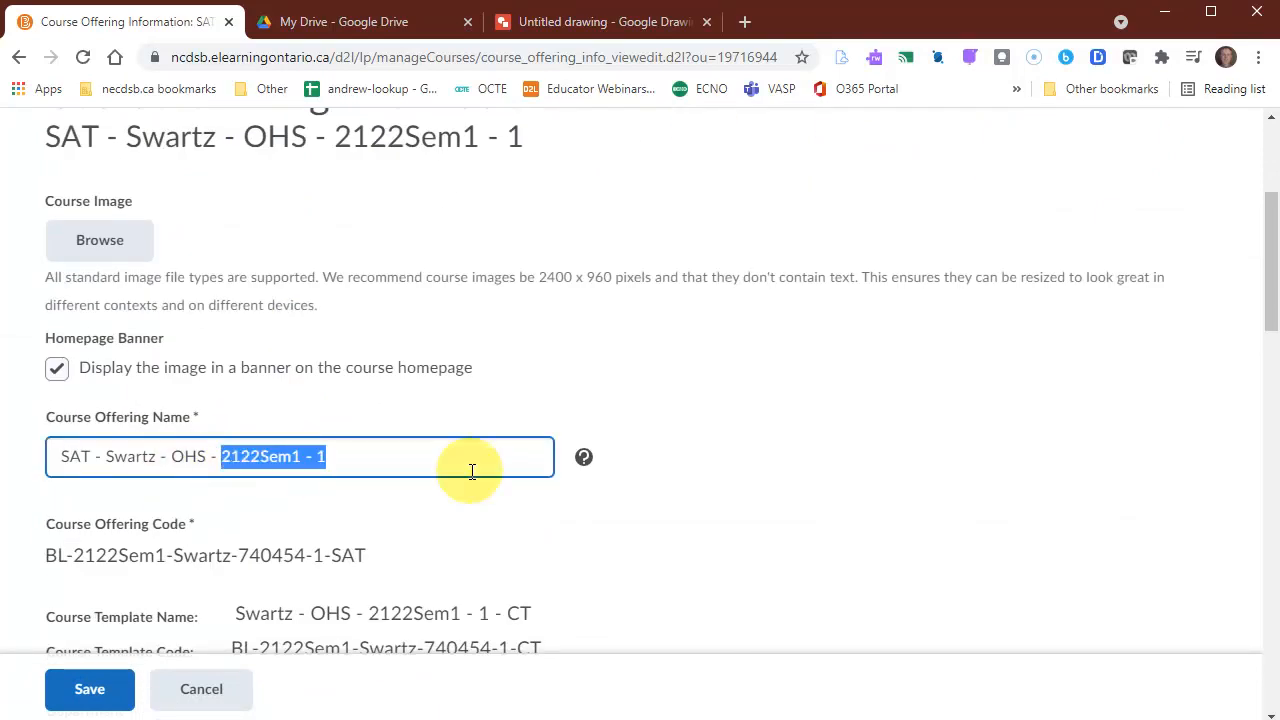
key("BackSpace")
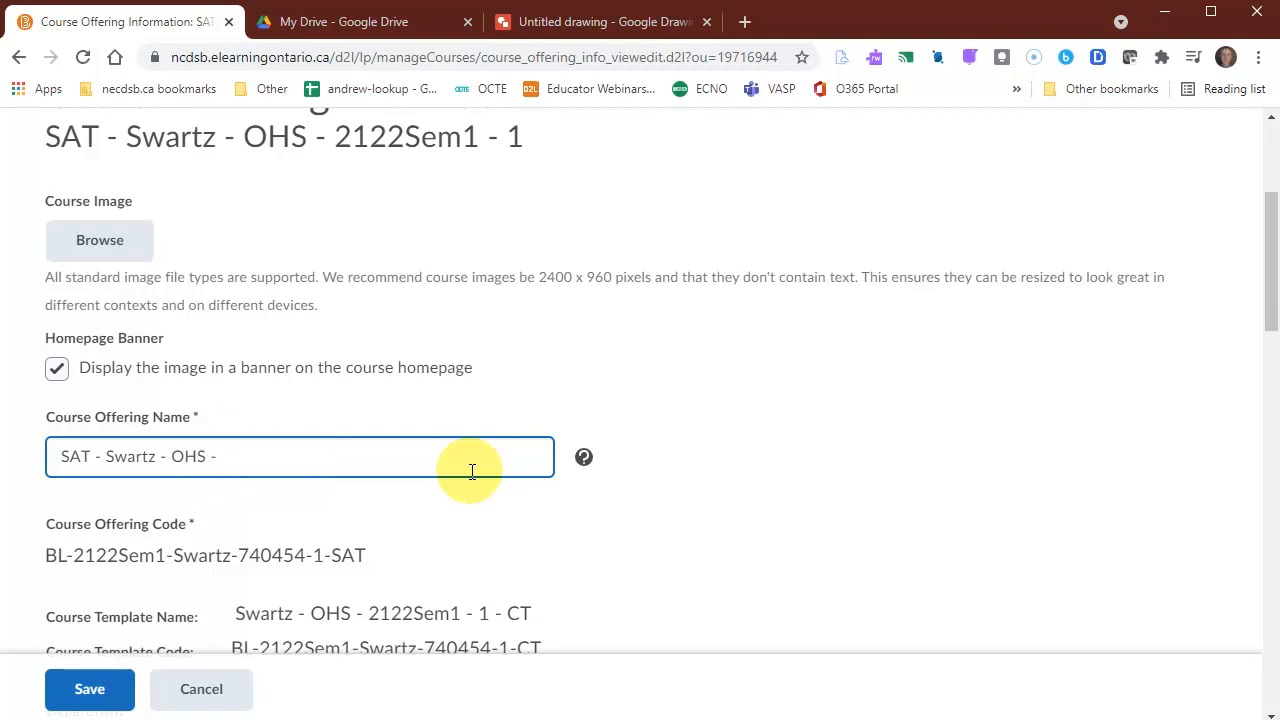
scroll(491, 500, "down", 2)
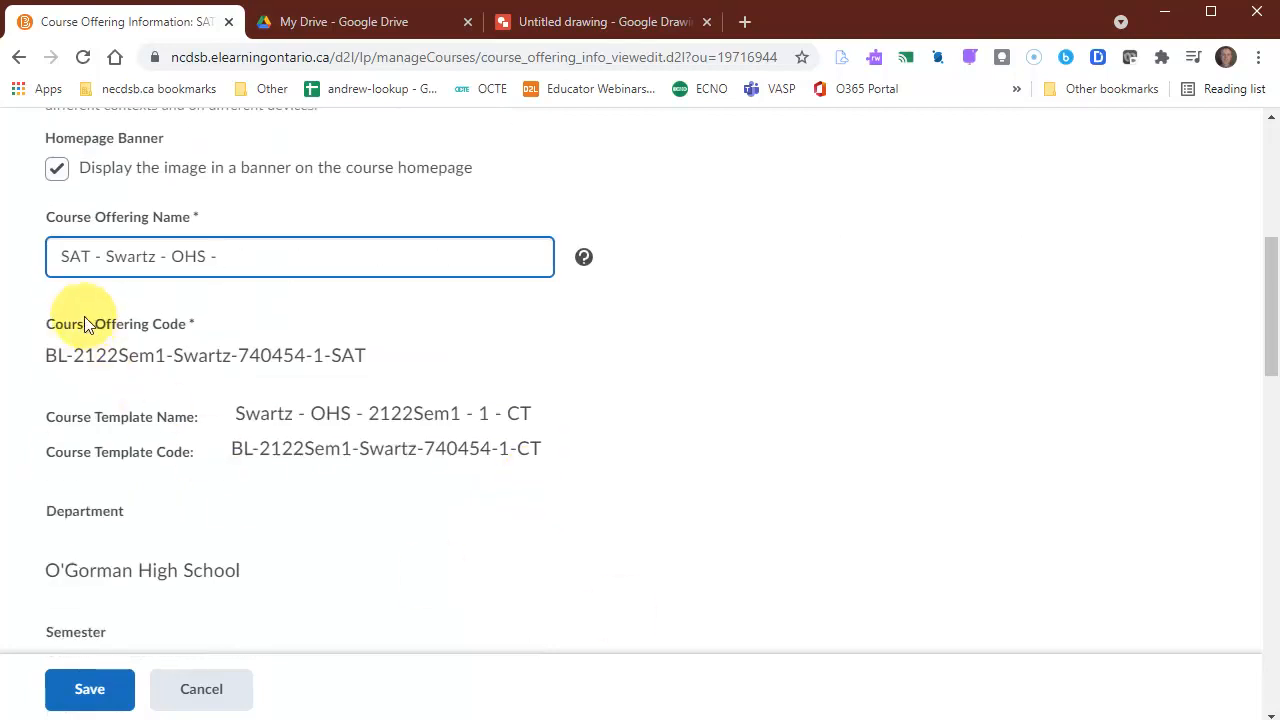
scroll(314, 443, "up", 1)
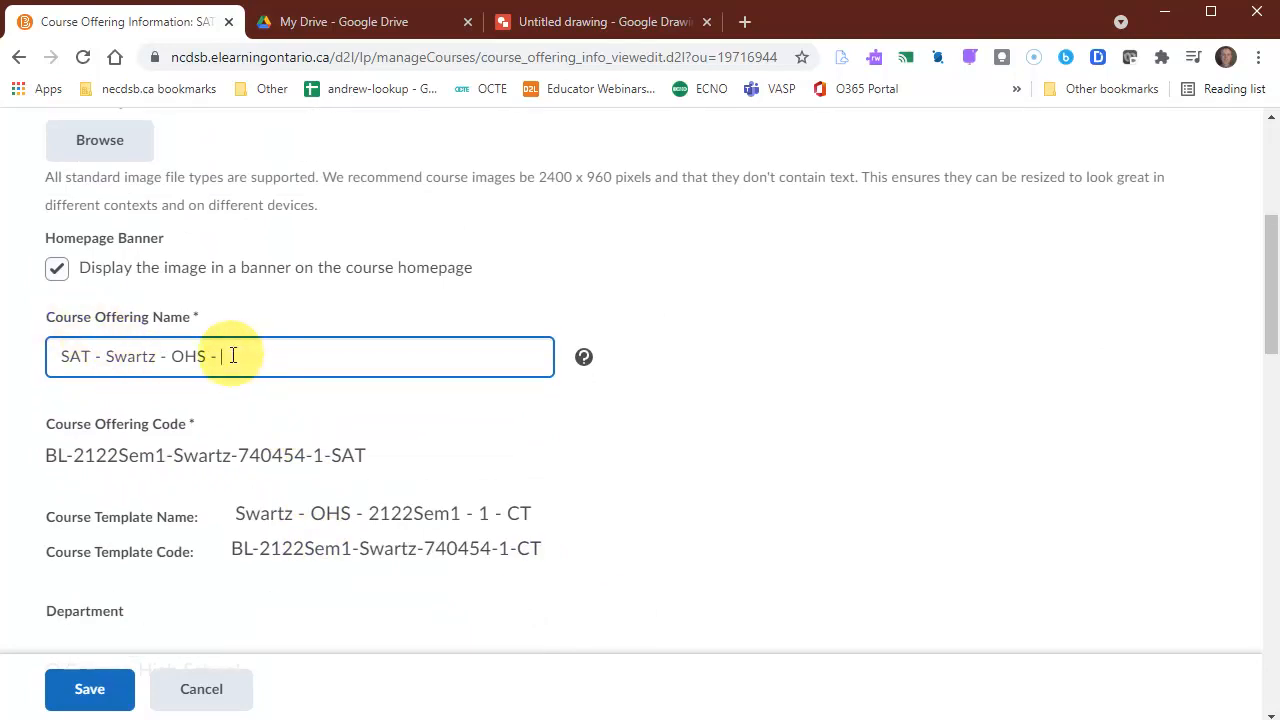
type("perstars!")
Turn off displaying the image in a banner on the course homepage and save the course offering information.
scroll(277, 357, "down", 5)
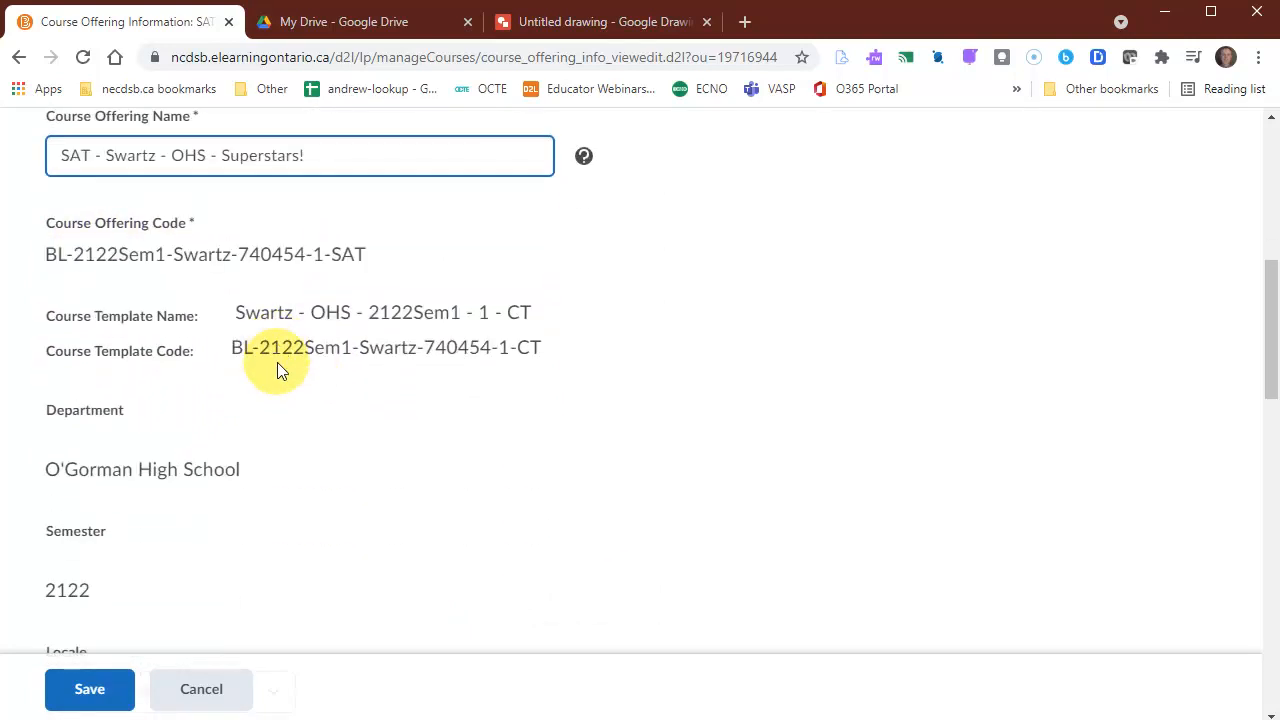
scroll(186, 480, "up", 5)
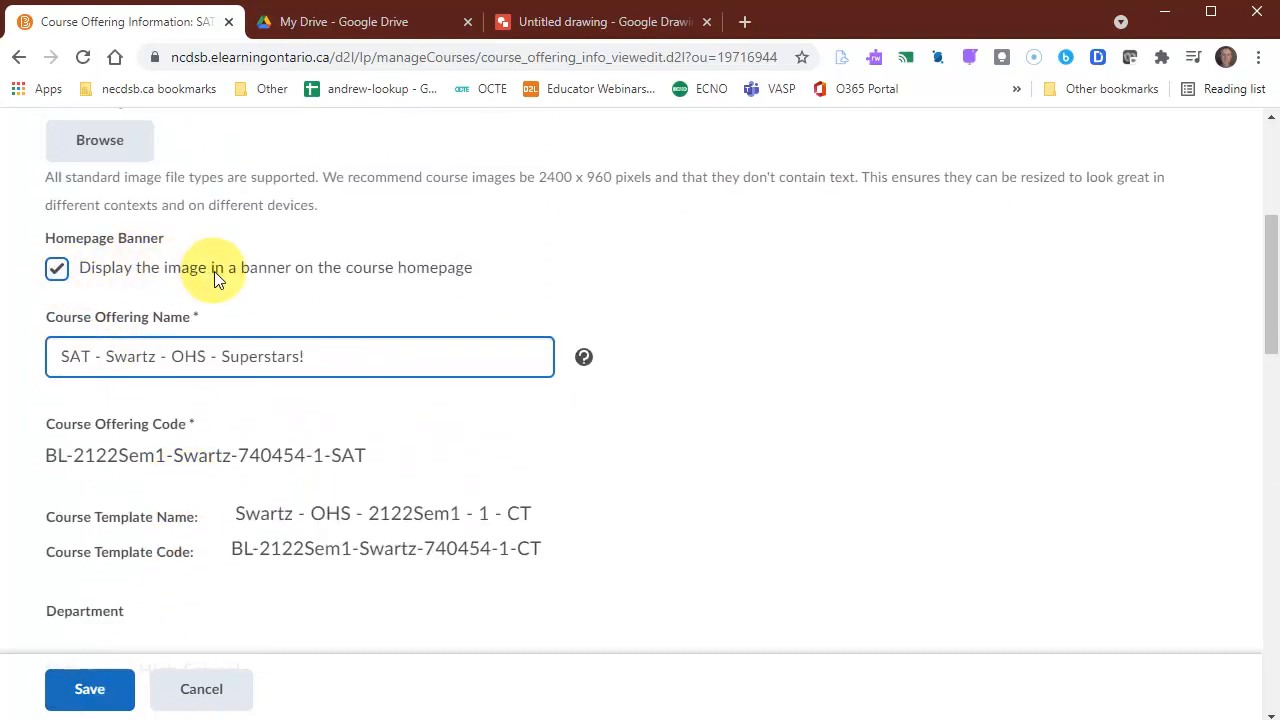
left_click(57, 270)
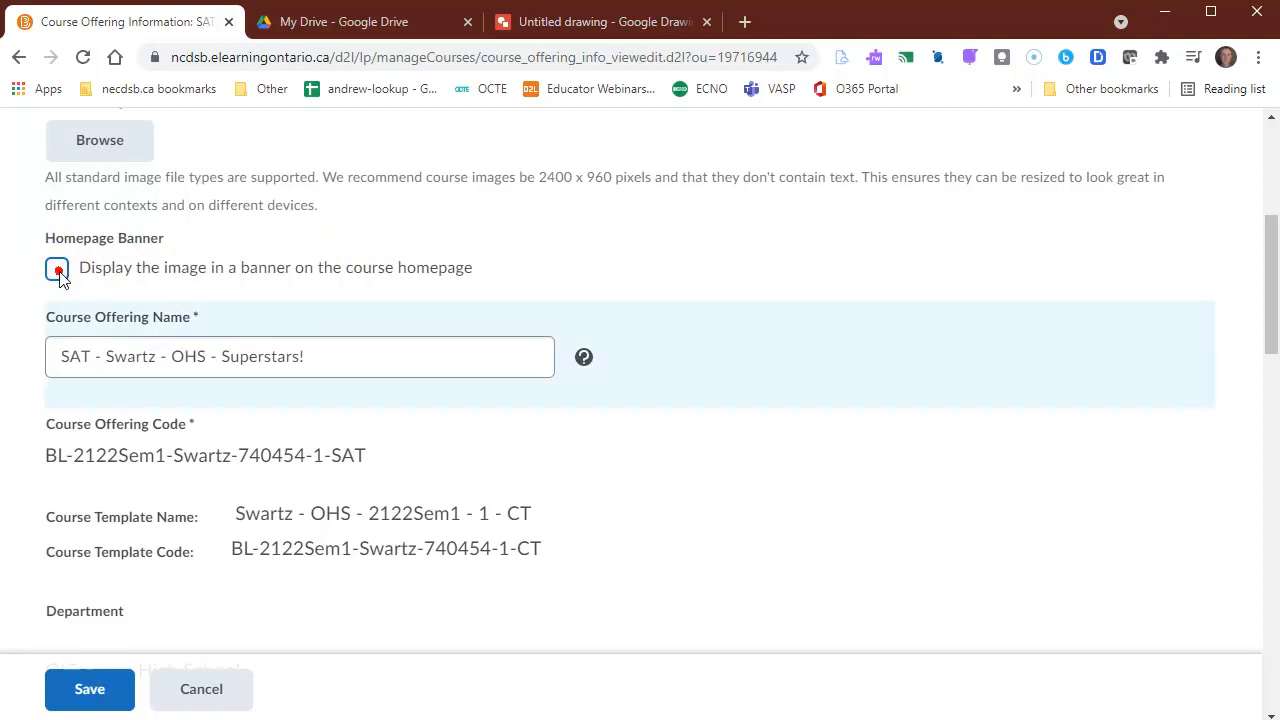
left_click(92, 690)
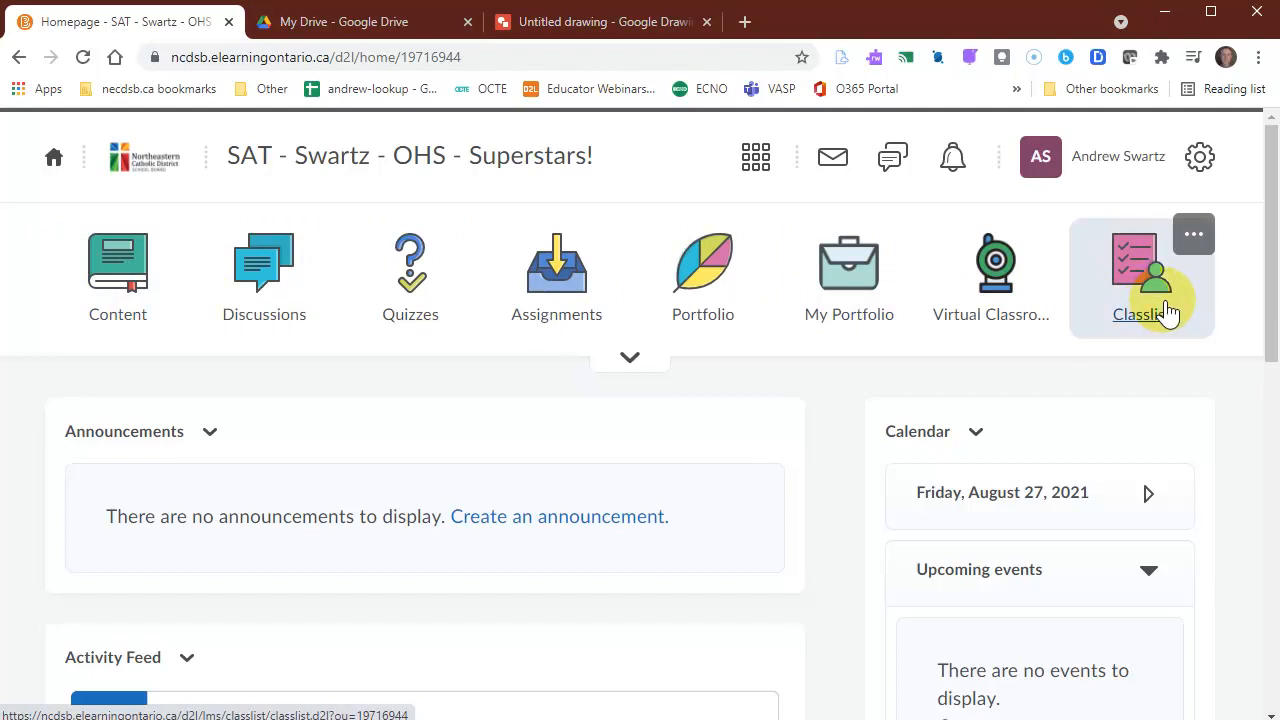
Create an active copy of the shared course navbar and open it for editing.
left_click(1194, 238)
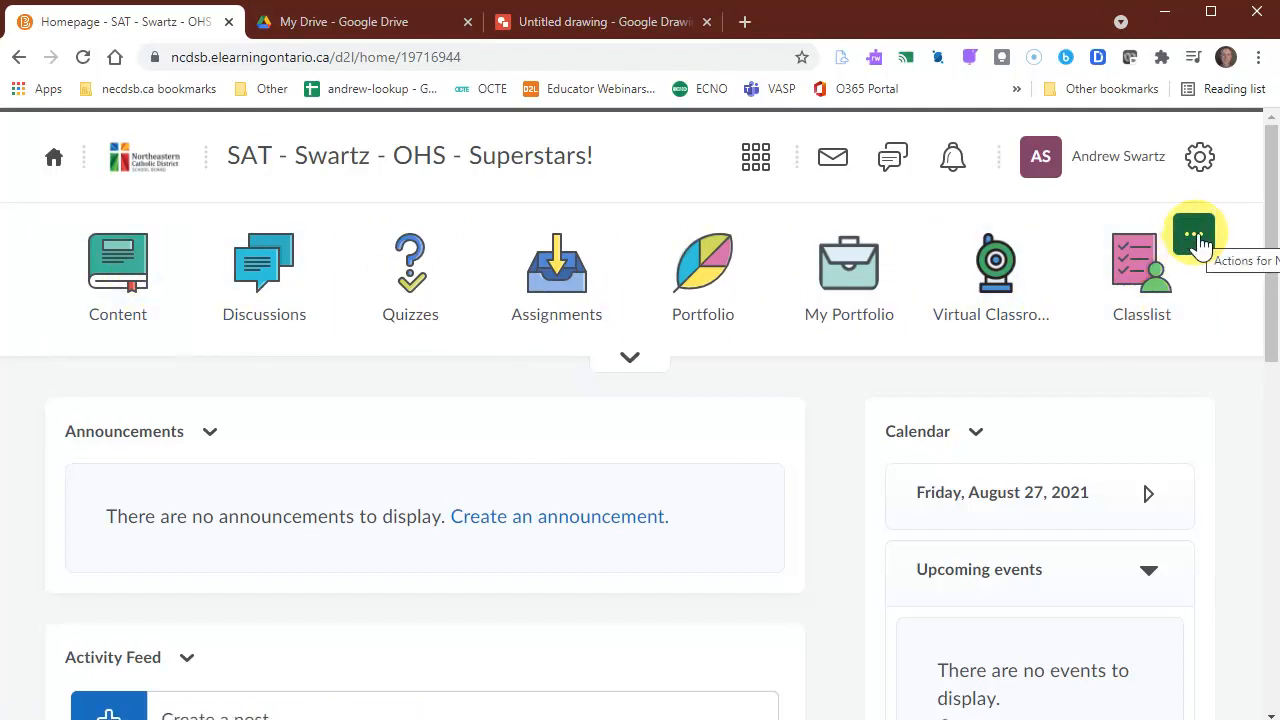
left_click(1198, 240)
left_click(1060, 314)
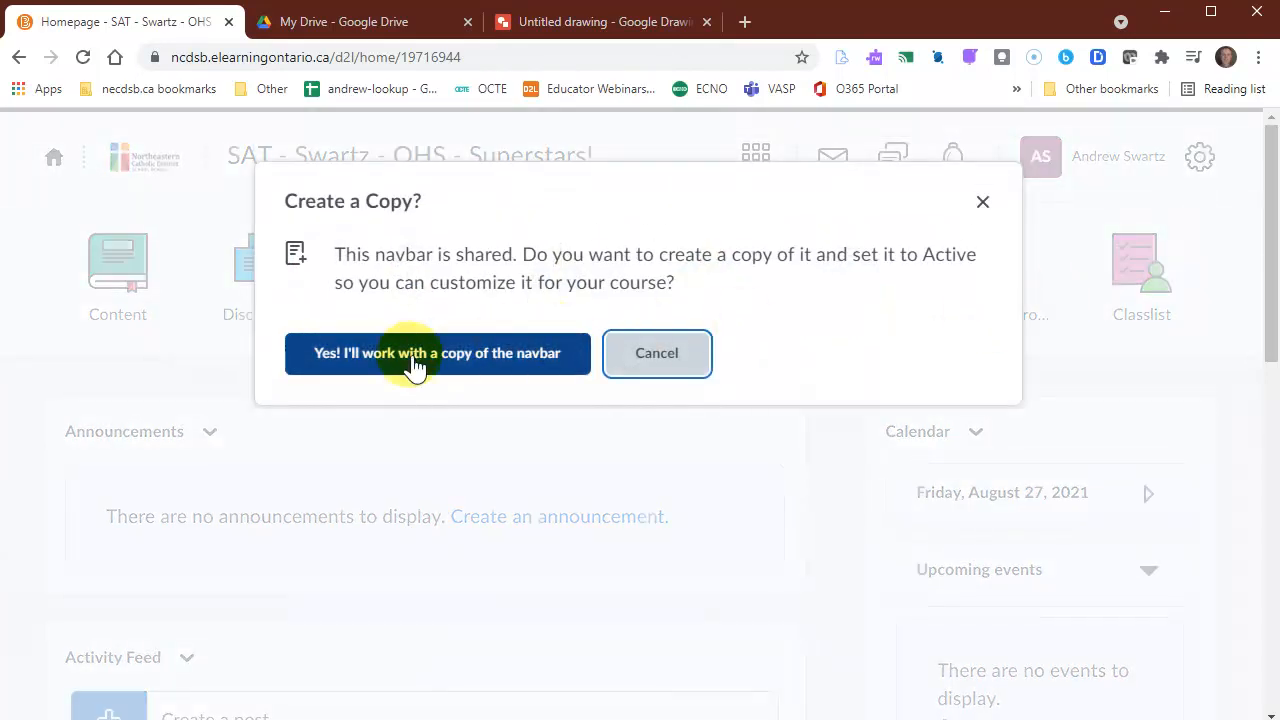
left_click(415, 358)
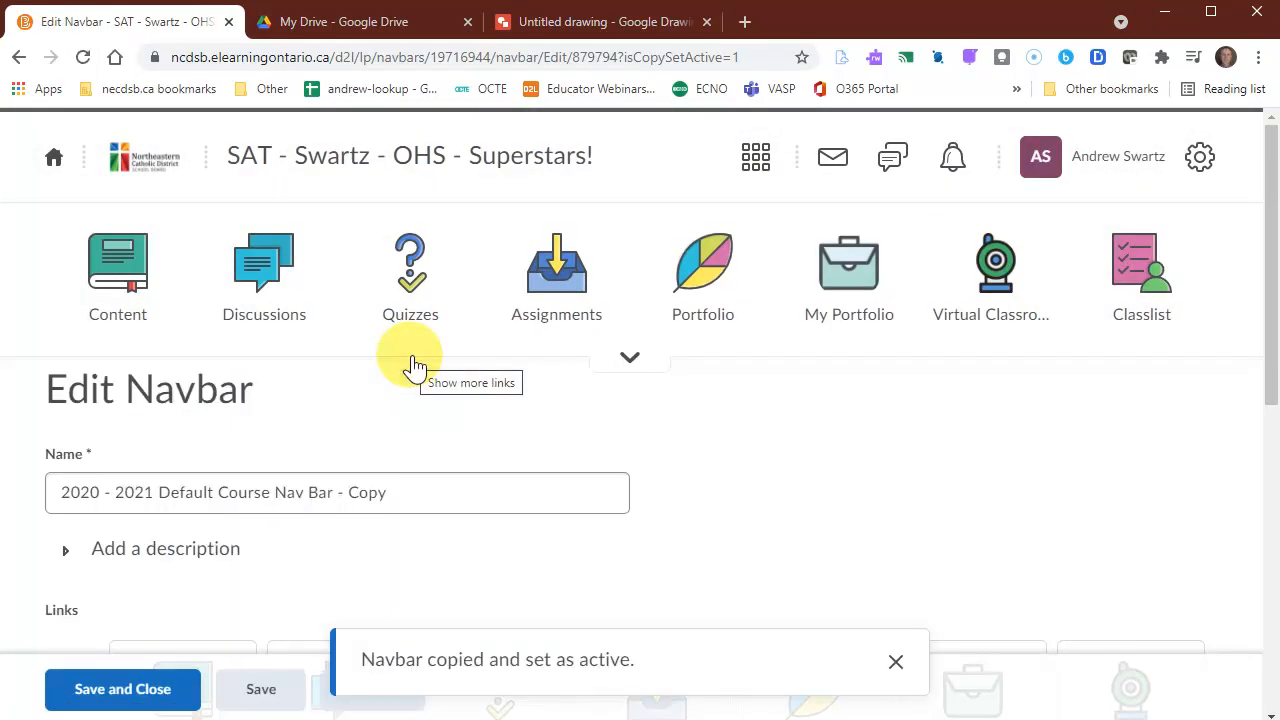
Examine the copied navbar's name, links and options, and return to the course homepage.
scroll(415, 365, "down", 4)
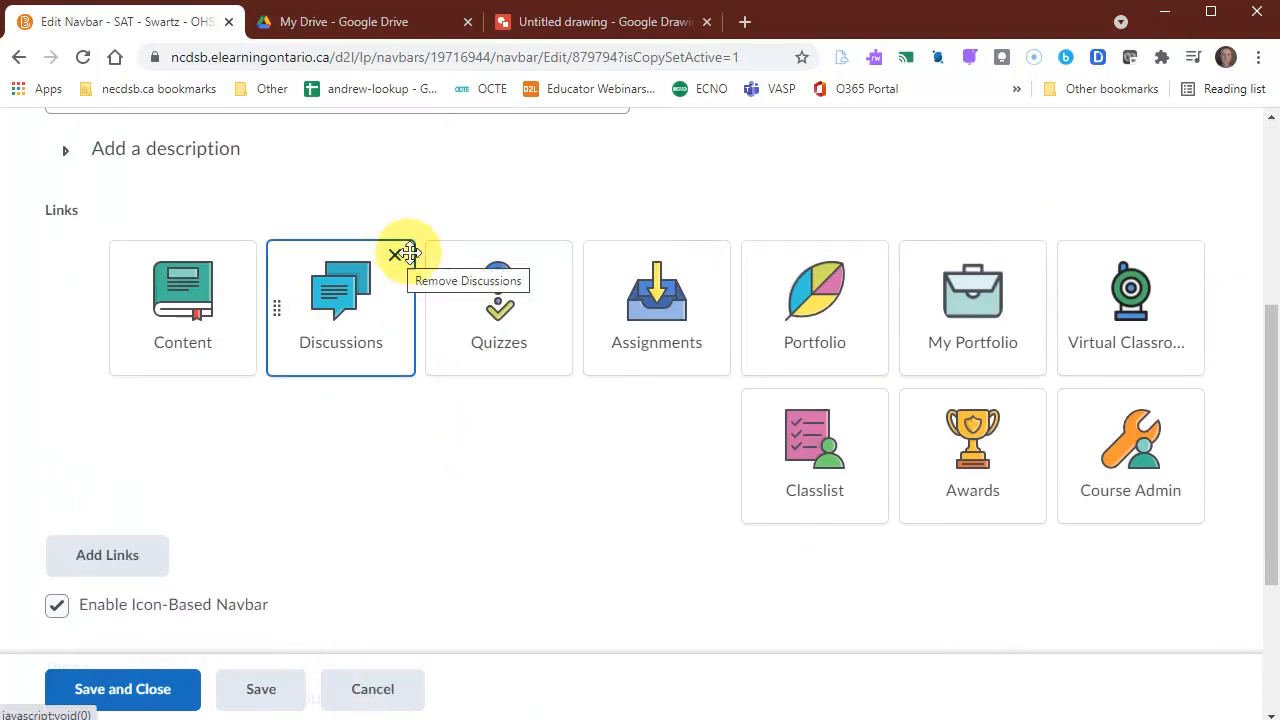
scroll(399, 526, "down", 1)
scroll(405, 530, "down", 2)
scroll(423, 534, "up", 3)
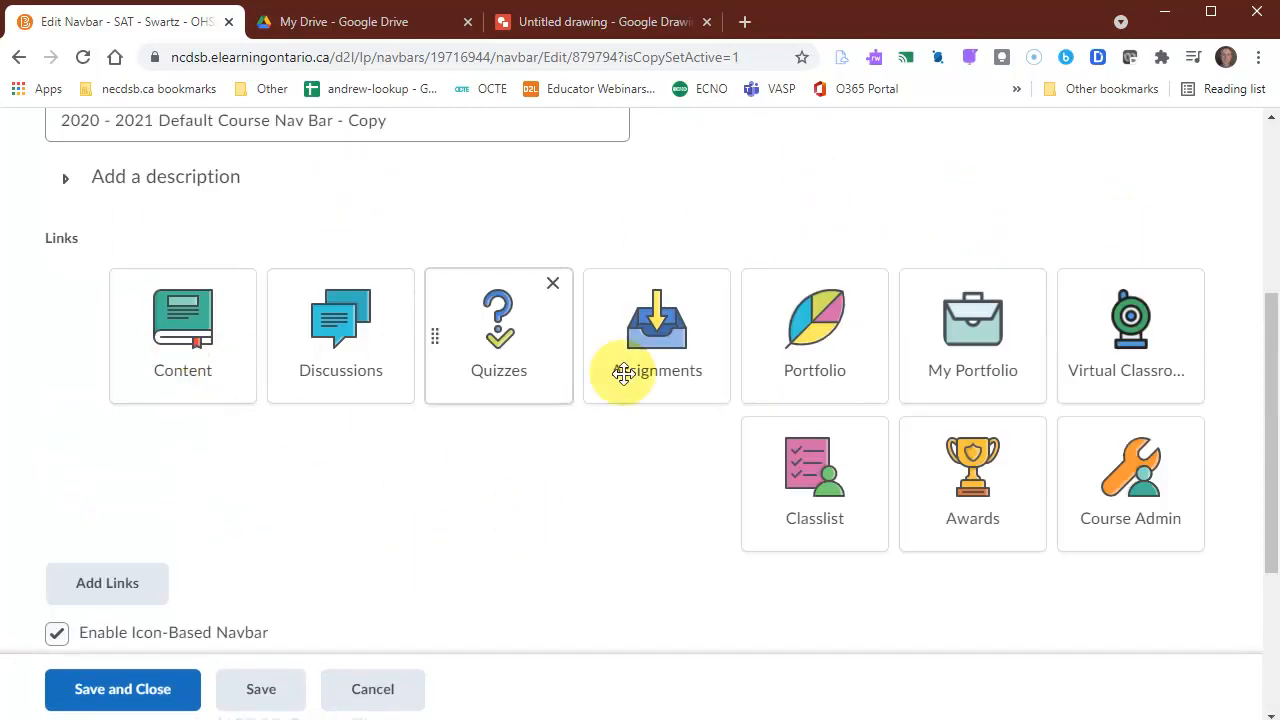
scroll(660, 440, "up", 2)
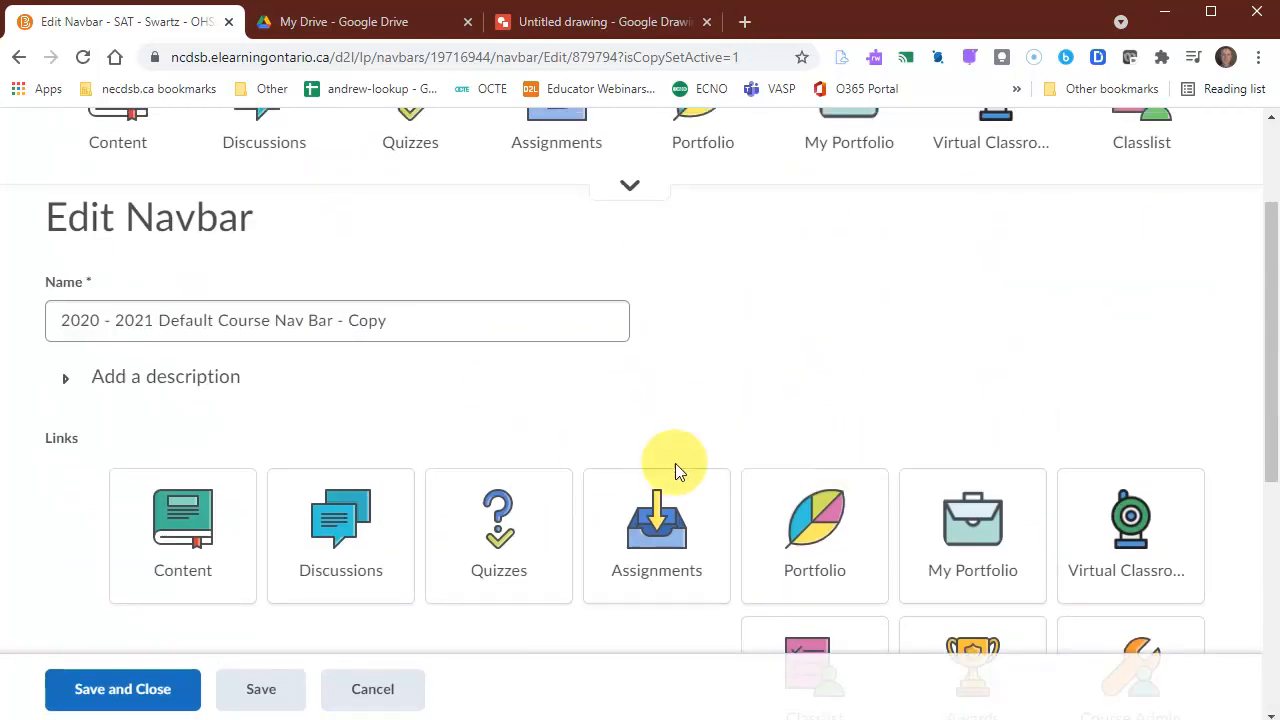
scroll(669, 462, "up", 2)
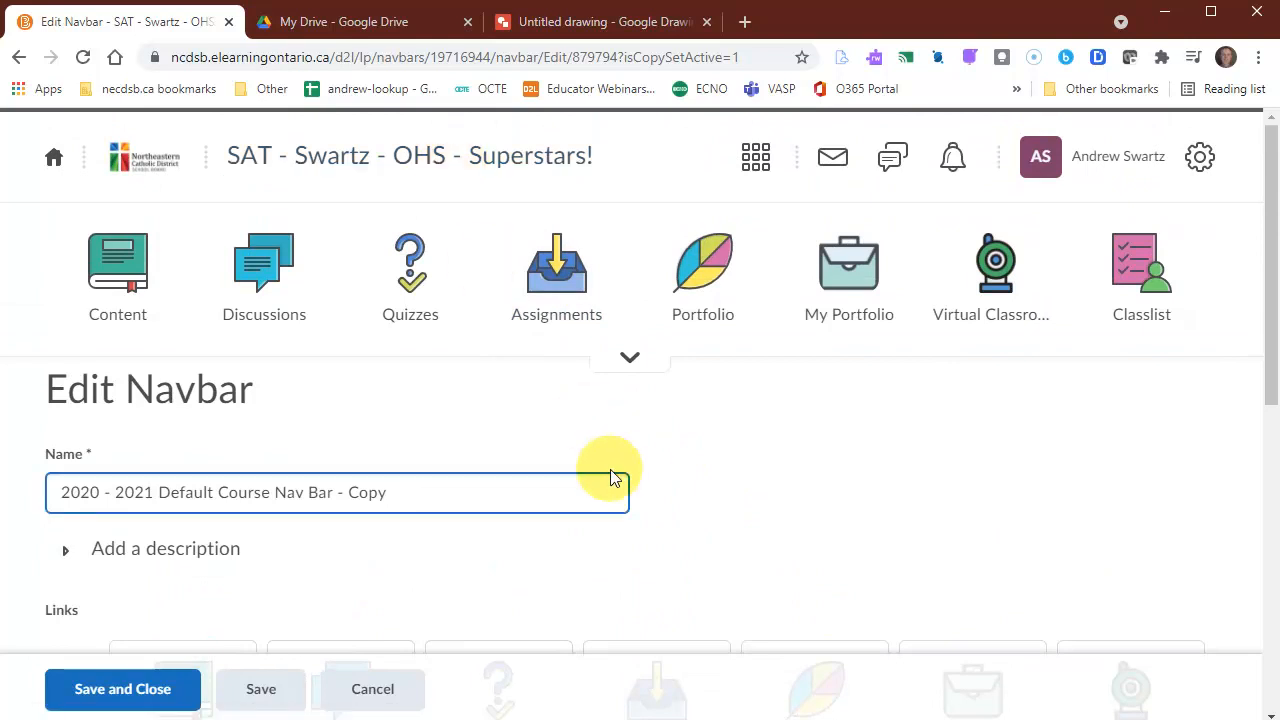
left_click(417, 168)
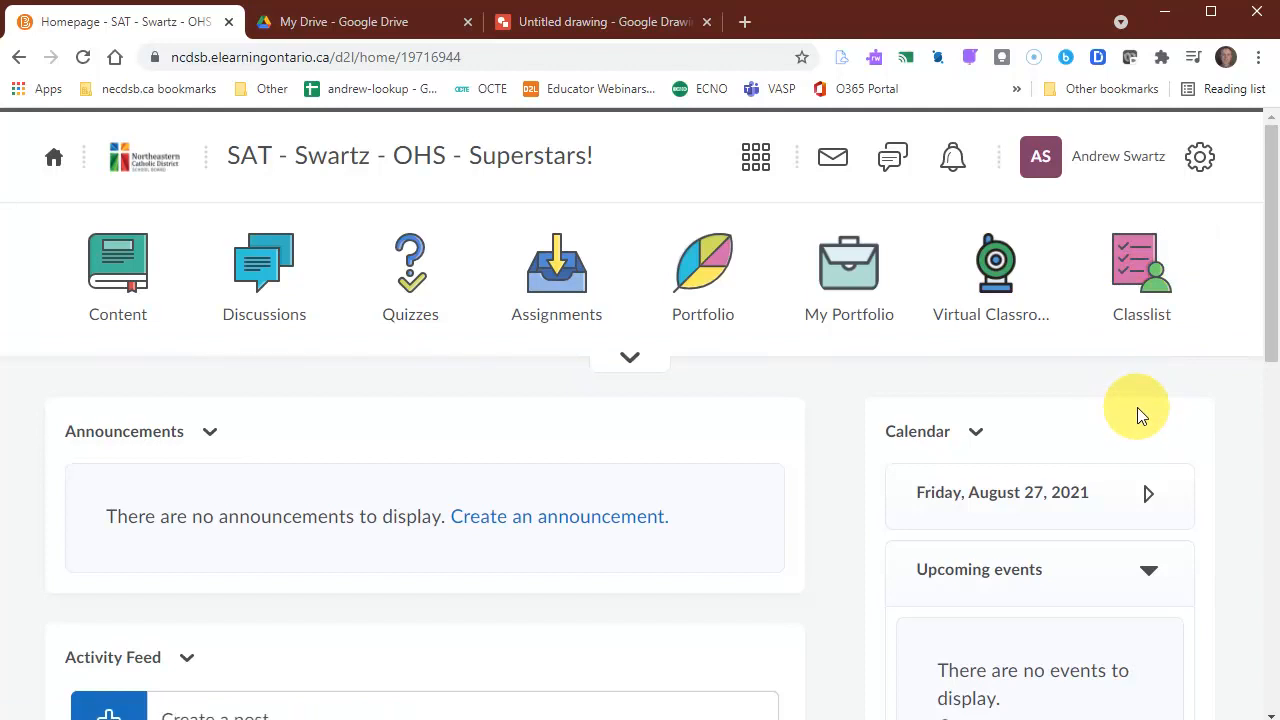
Open the course's Classlist and hide its search options.
left_click(1128, 292)
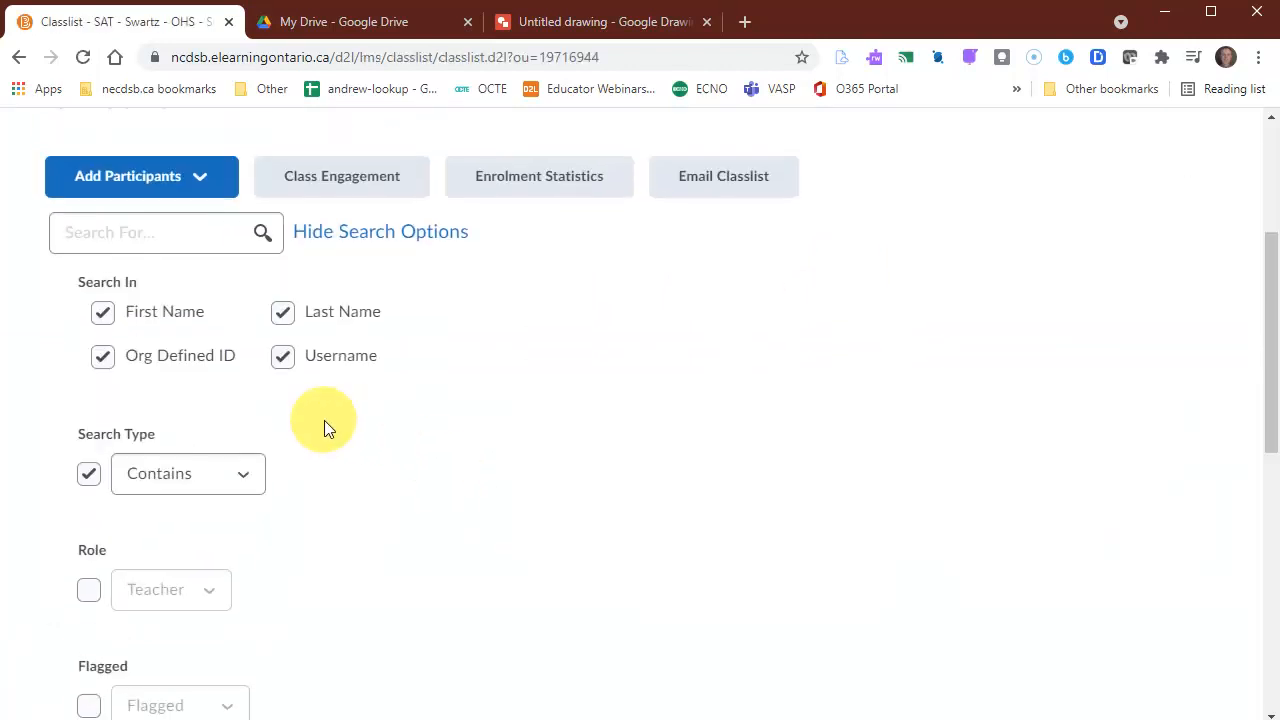
left_click(322, 238)
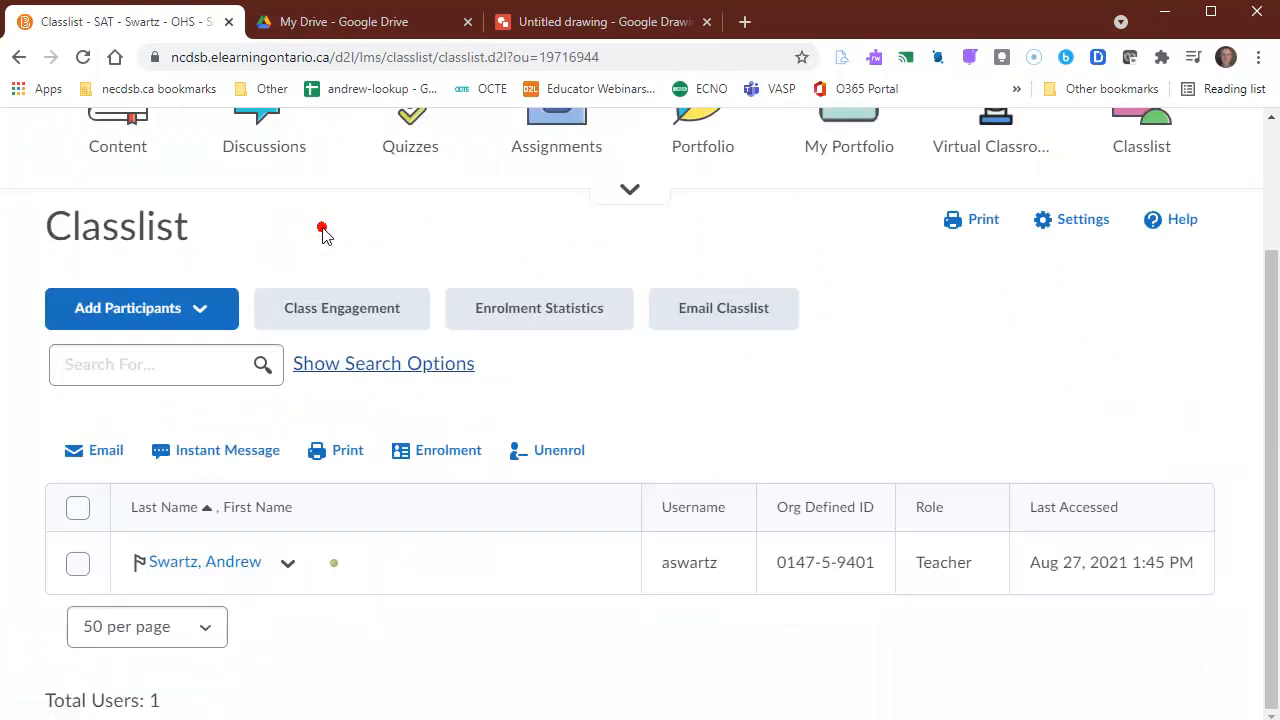
Open the form for adding existing users to the classlist and examine the roles available for enrolment.
left_click(166, 310)
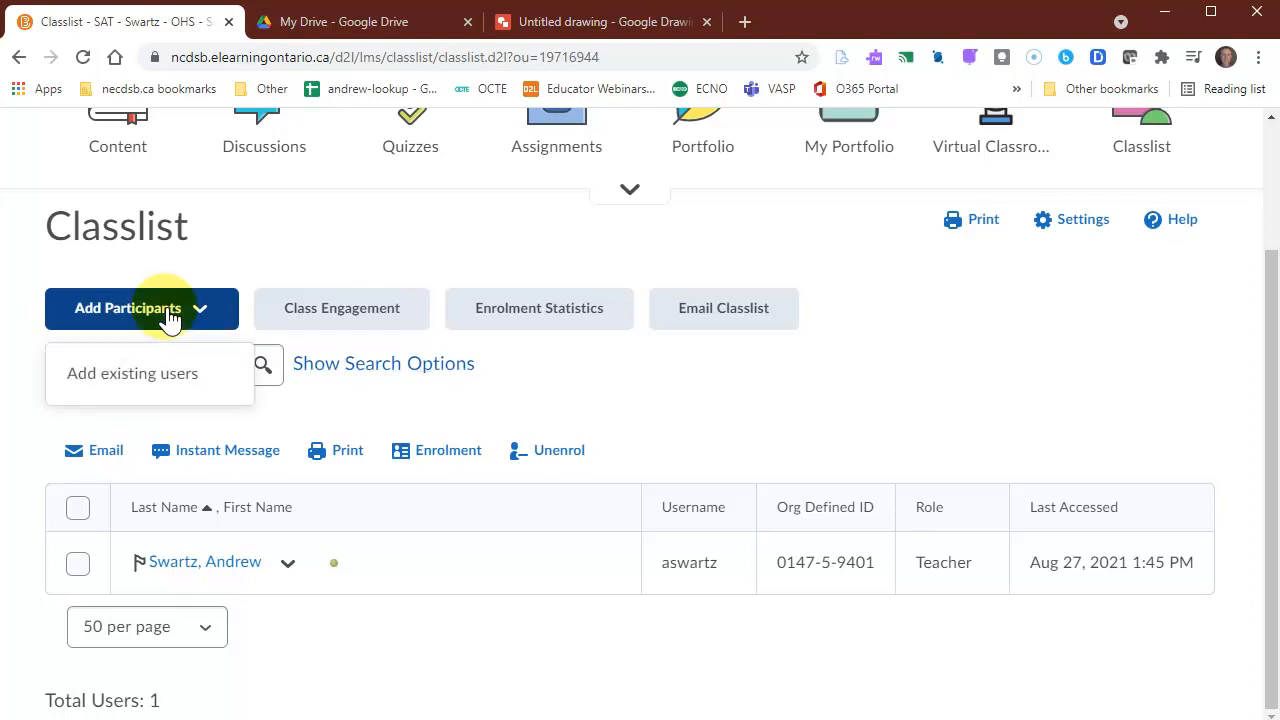
left_click(143, 383)
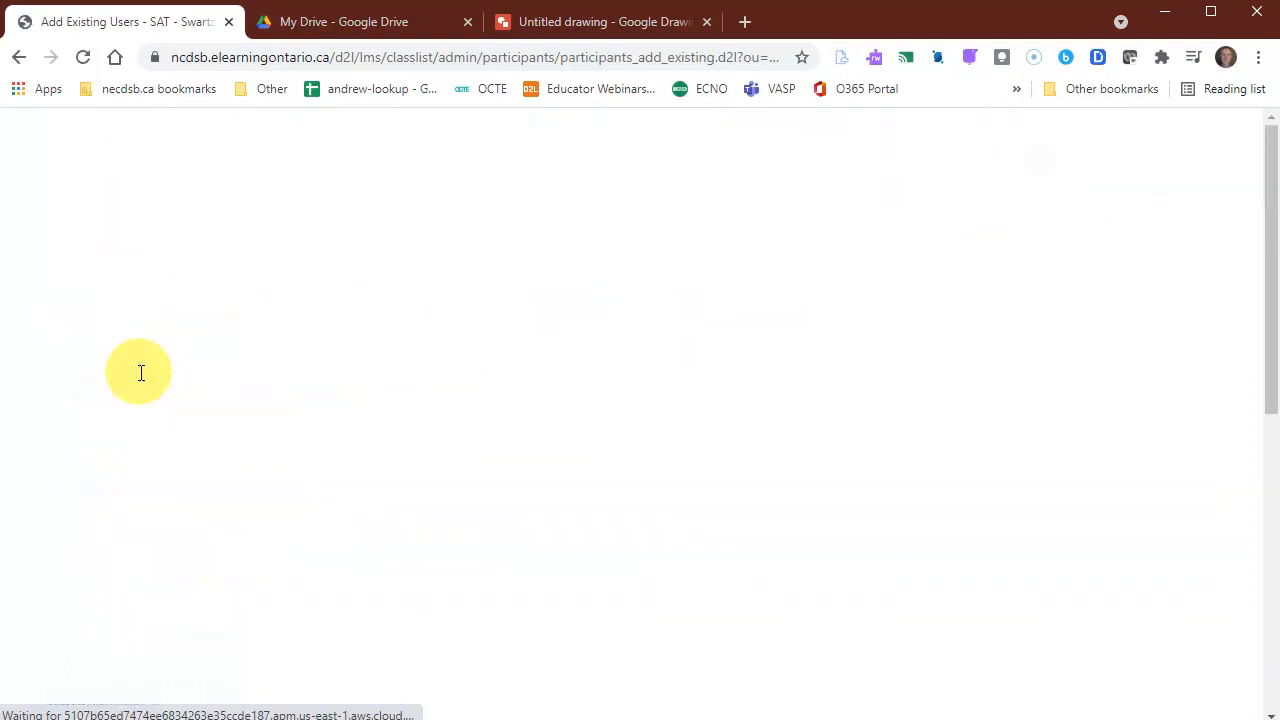
scroll(300, 450, "down", 2)
scroll(320, 467, "down", 1)
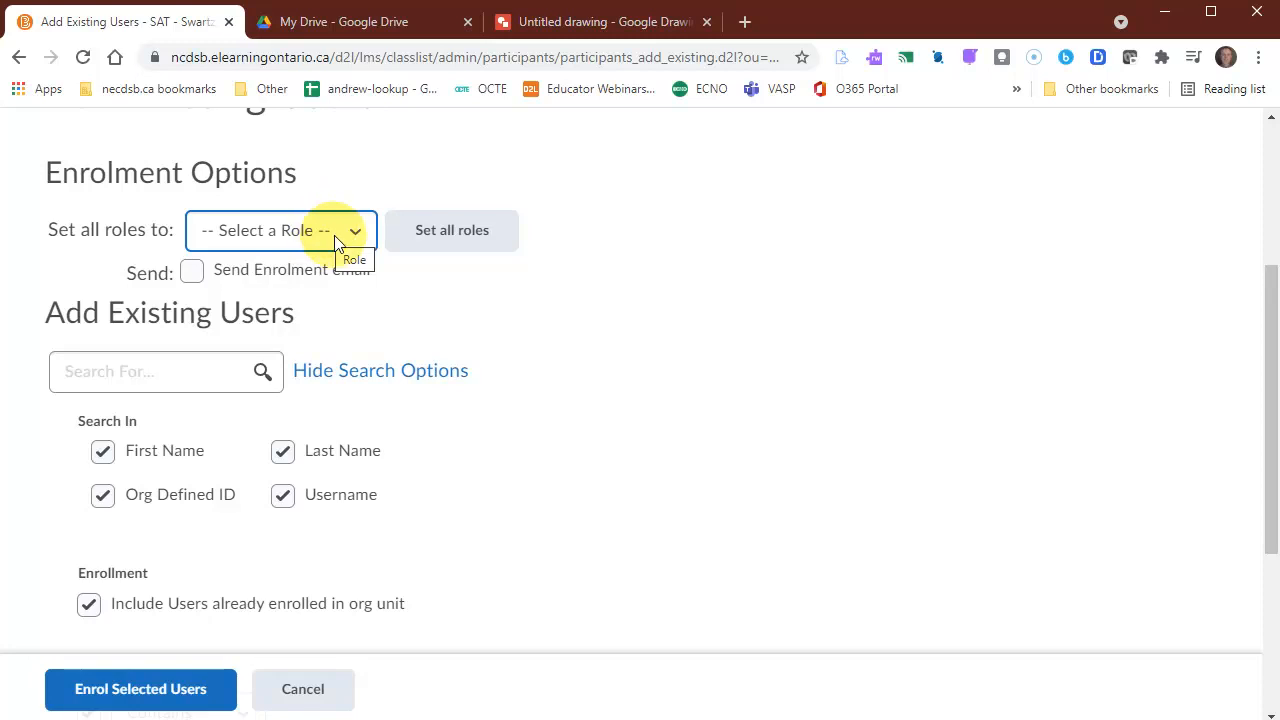
left_click(325, 228)
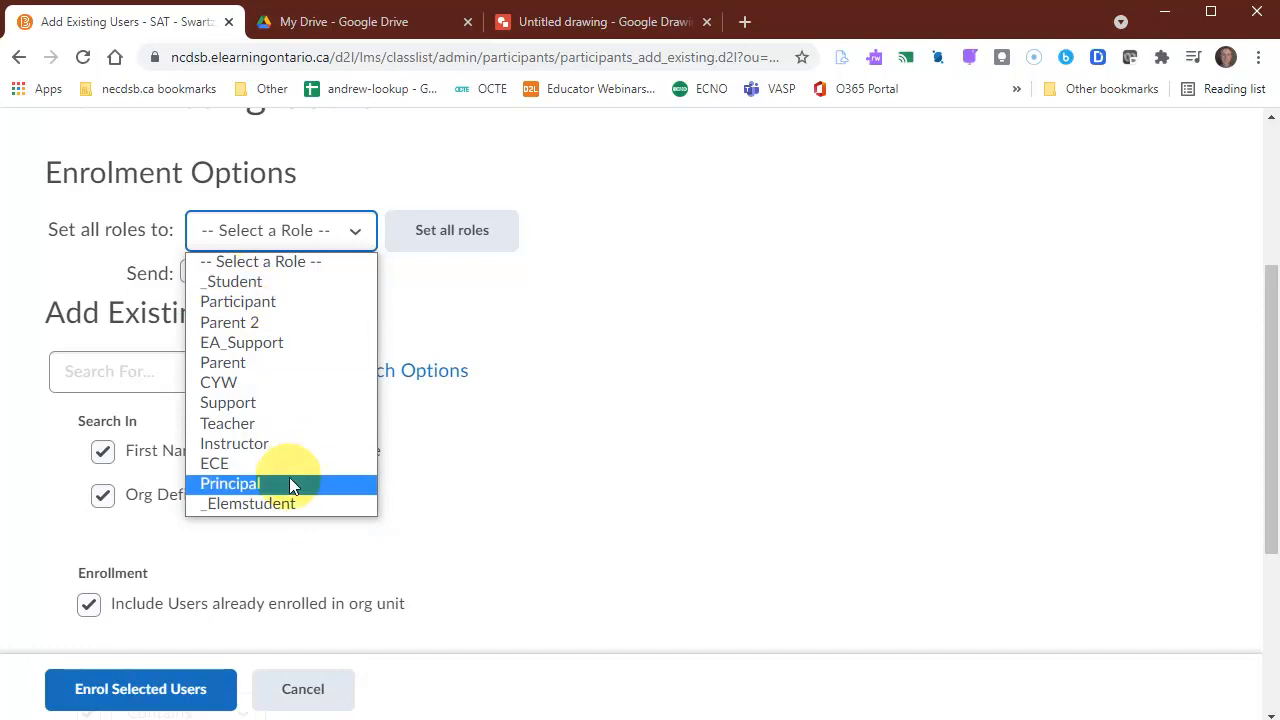
scroll(412, 338, "down", 2)
scroll(197, 294, "up", 1)
Search the existing users by the student's last name and view the matching users.
left_click(133, 273)
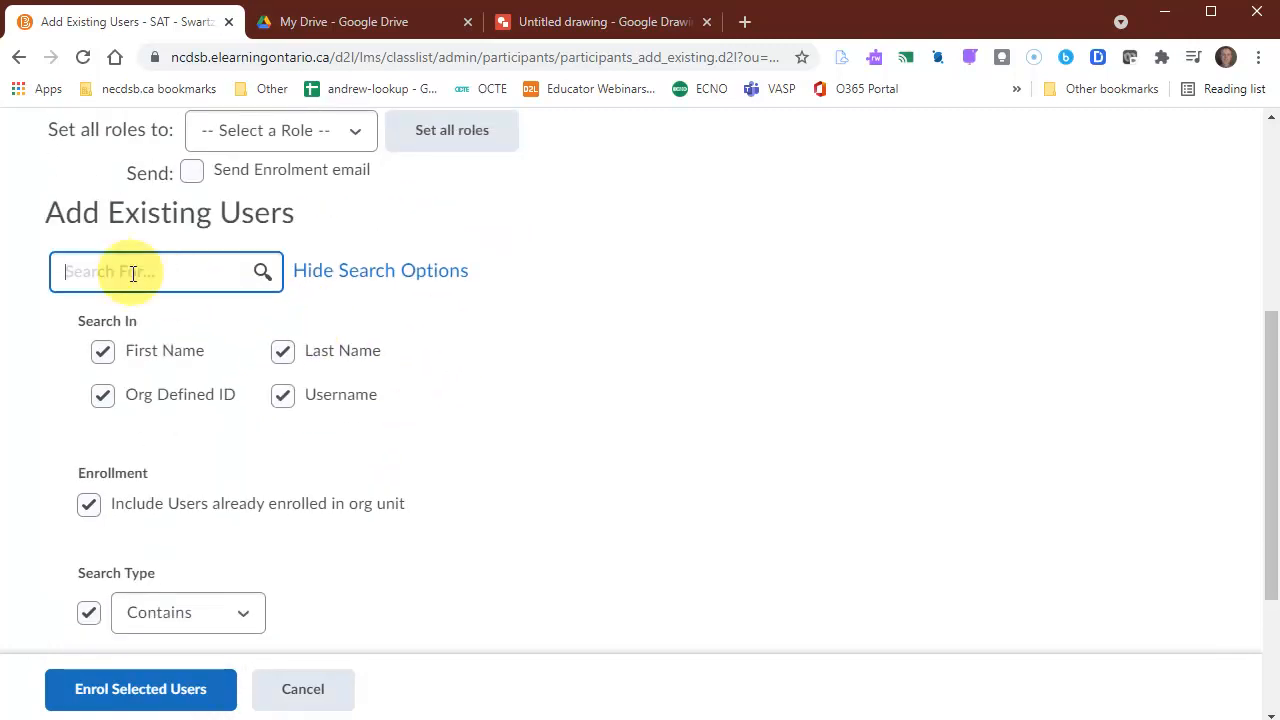
type("dunkley")
key("Return")
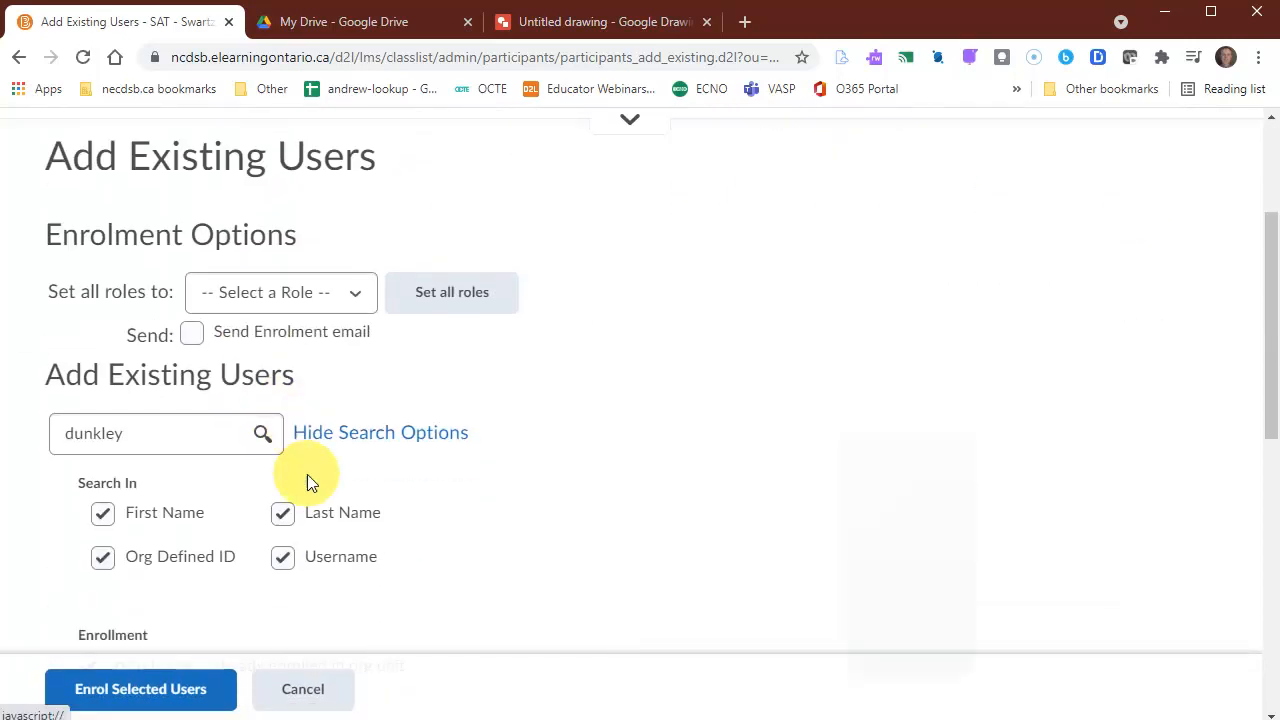
scroll(212, 300, "down", 6)
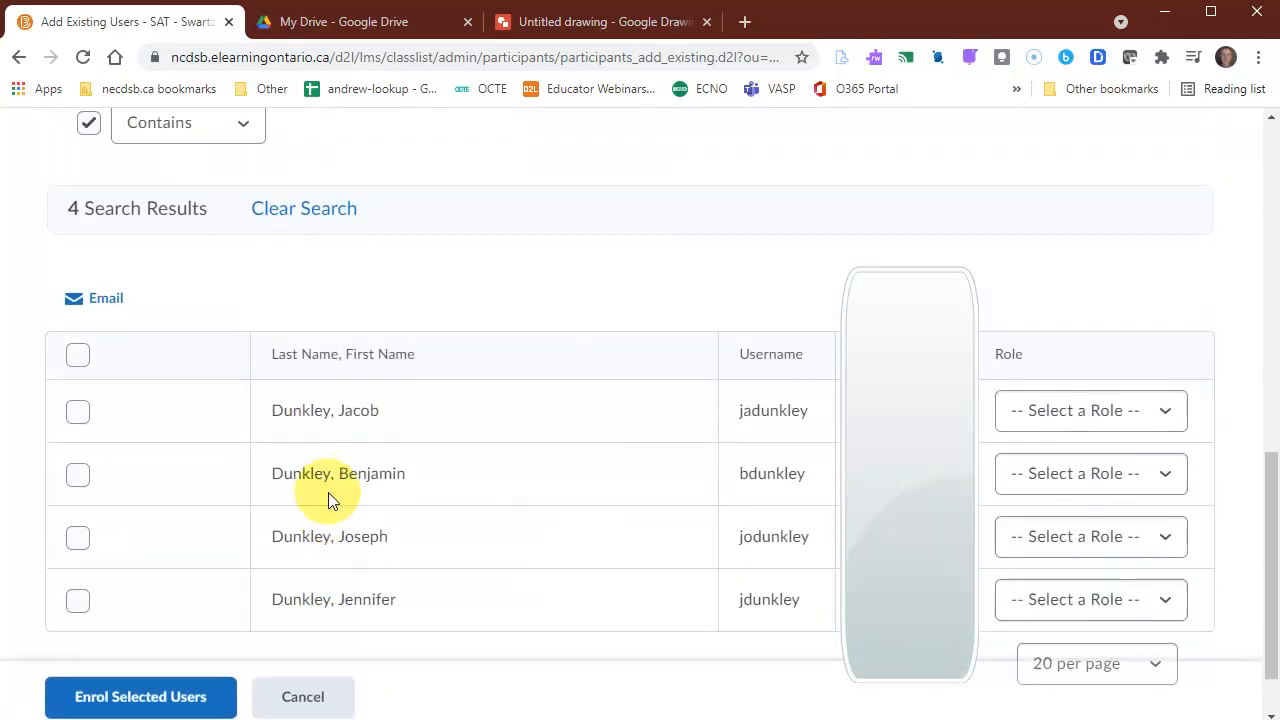
Select the first matching student for enrolment and set their role to _Elemstudent.
left_click(79, 331)
left_click(1151, 337)
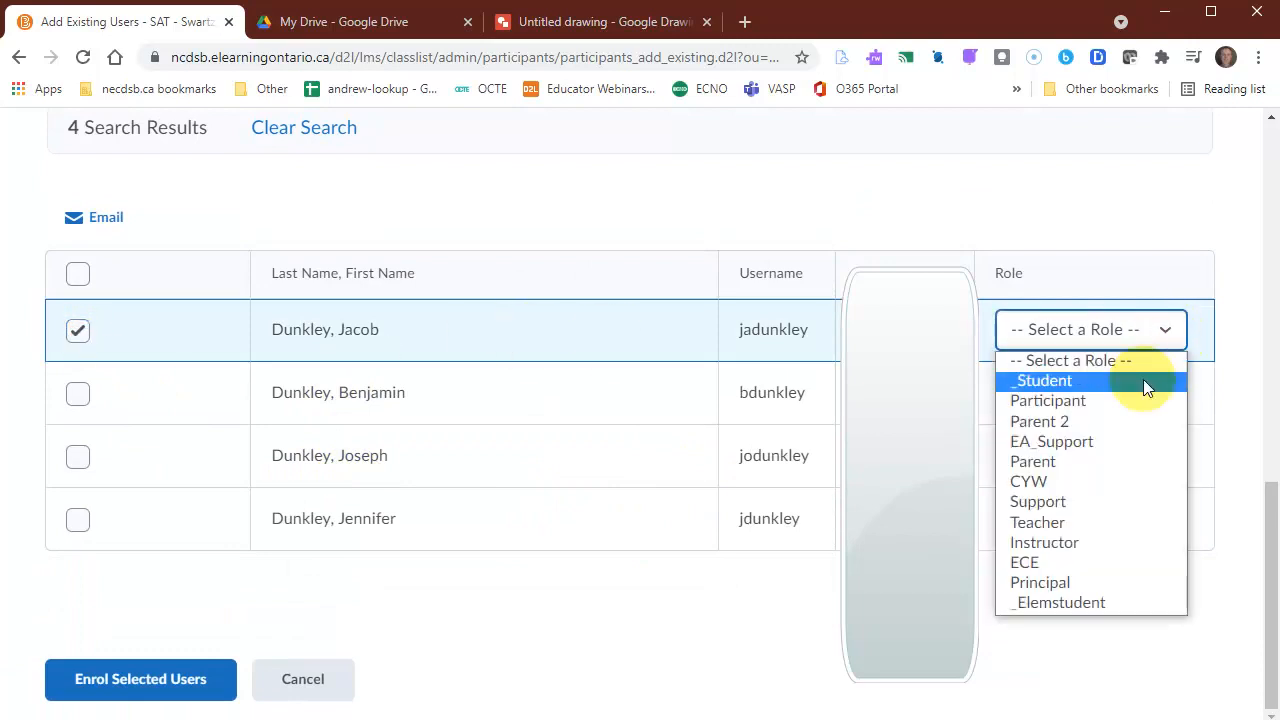
left_click(1071, 601)
left_click(158, 688)
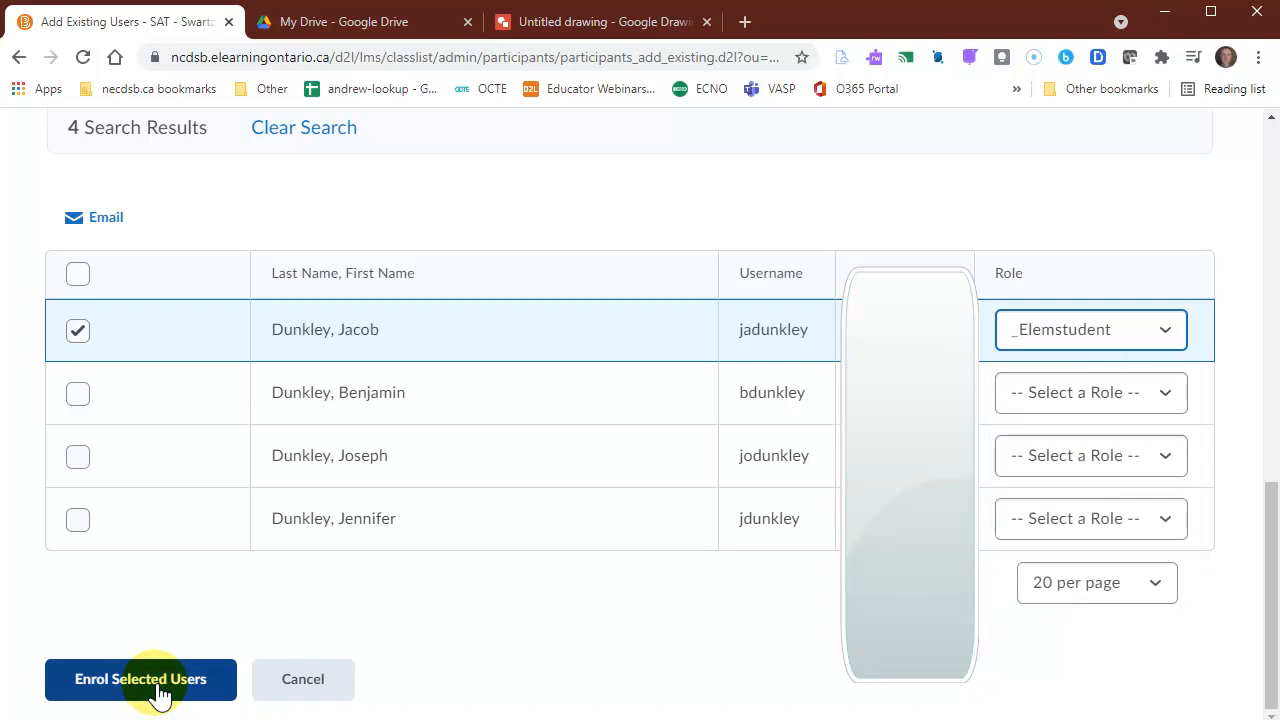
Review the enrolment options and the student's role choice, and return to the course homepage without enrolling anyone.
scroll(452, 662, "up", 7)
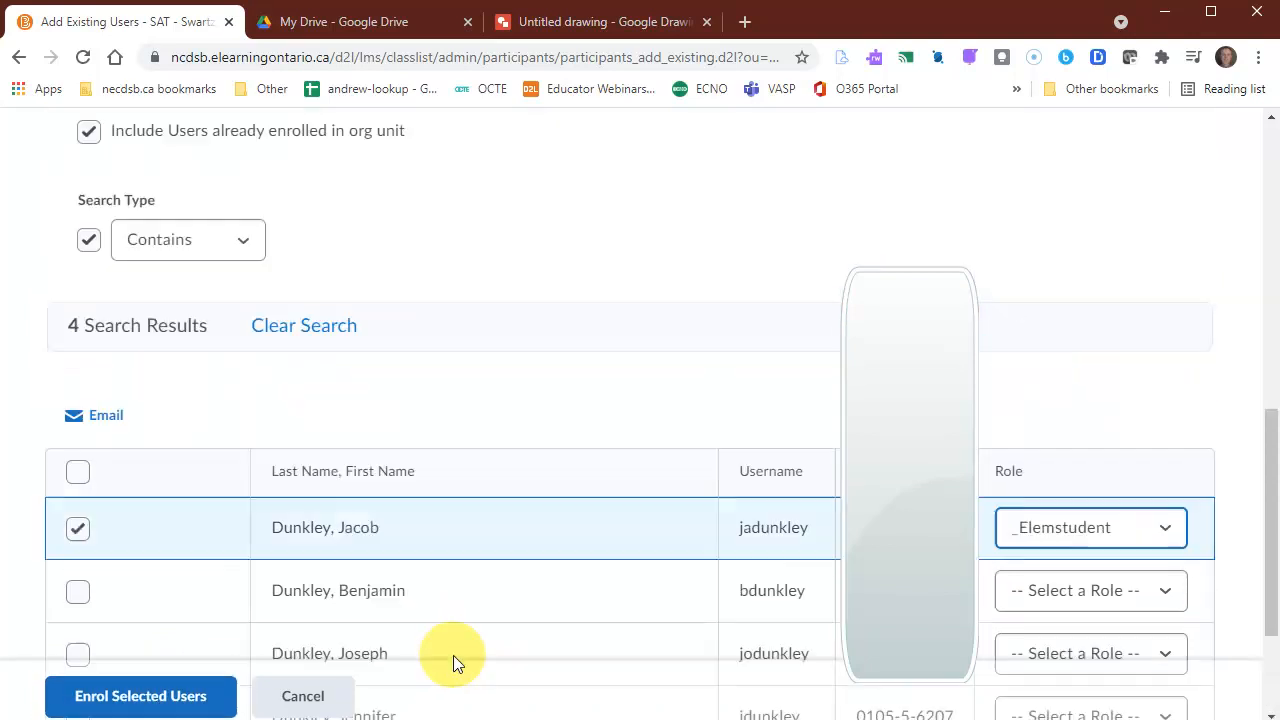
scroll(780, 437, "up", 3)
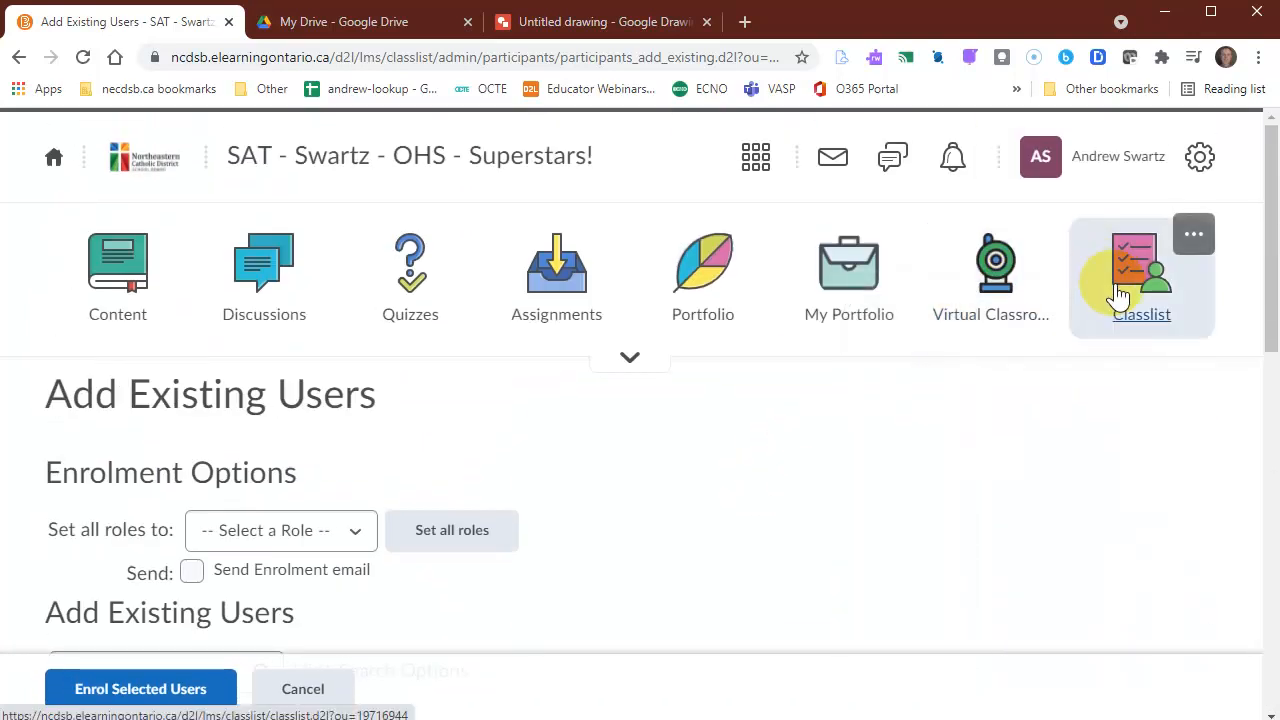
scroll(778, 496, "down", 6)
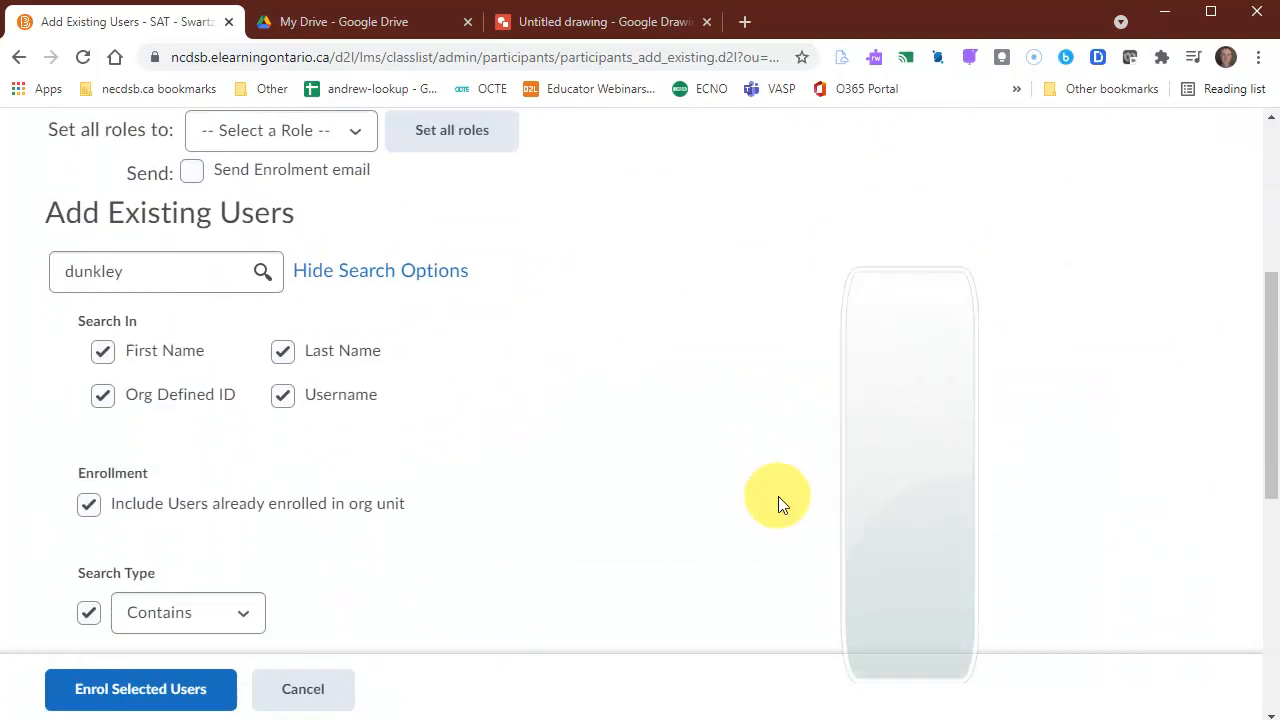
scroll(577, 453, "down", 4)
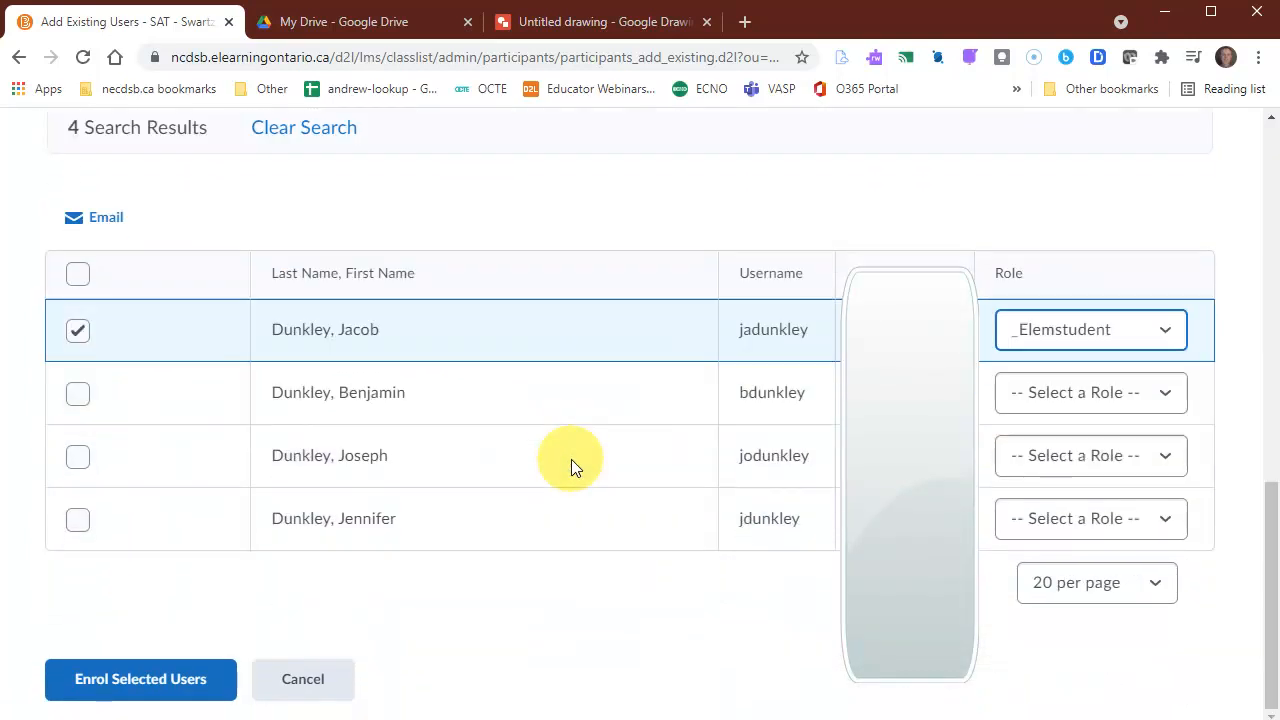
left_click(1091, 330)
left_click(912, 500)
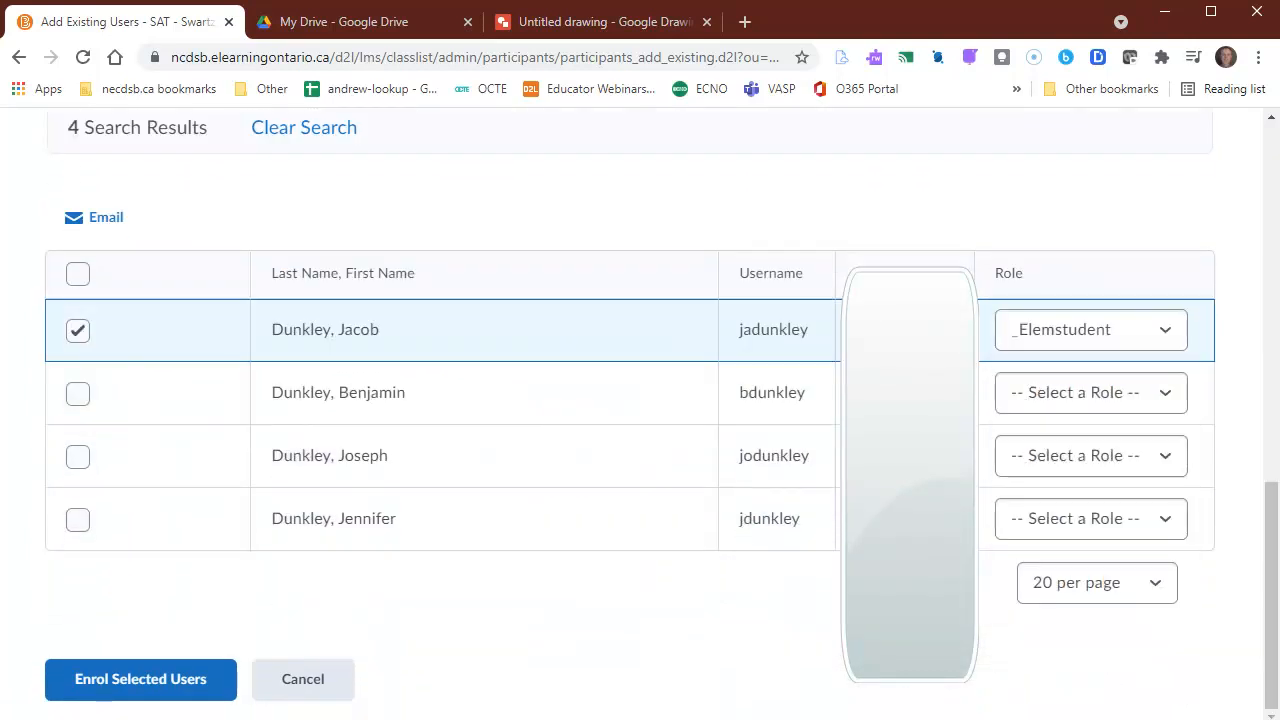
scroll(912, 480, "up", 1)
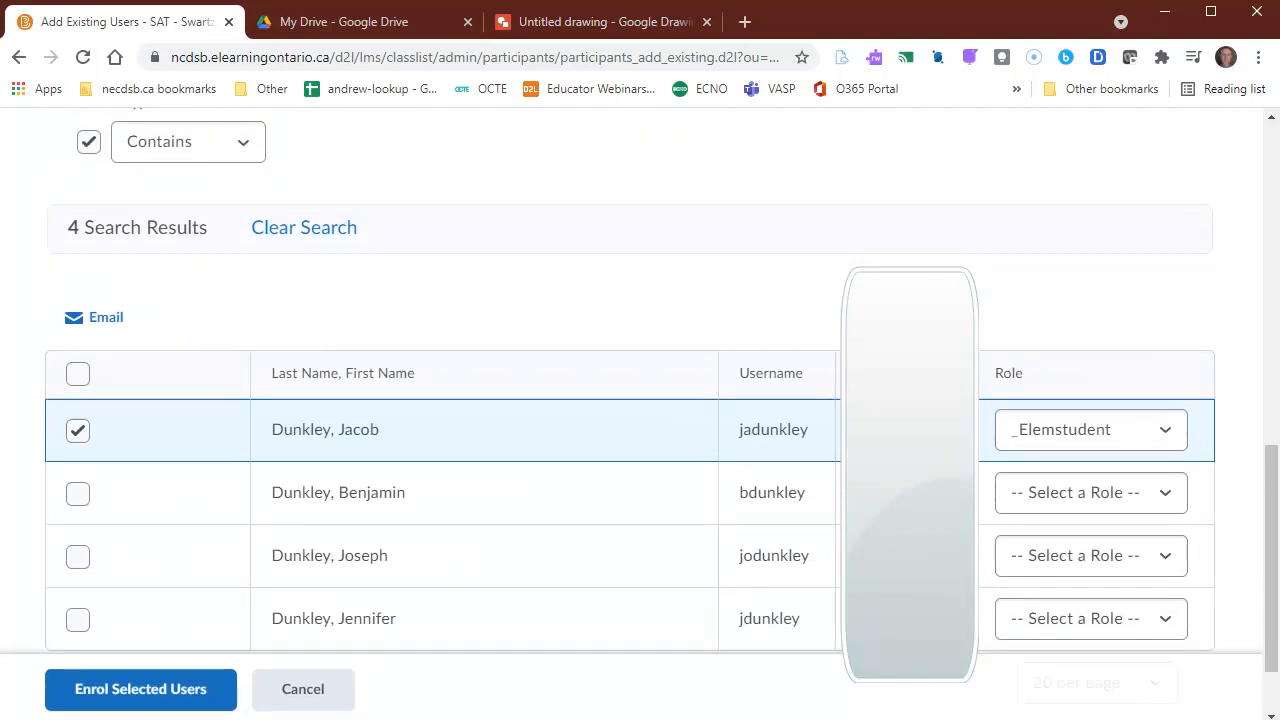
scroll(710, 458, "up", 10)
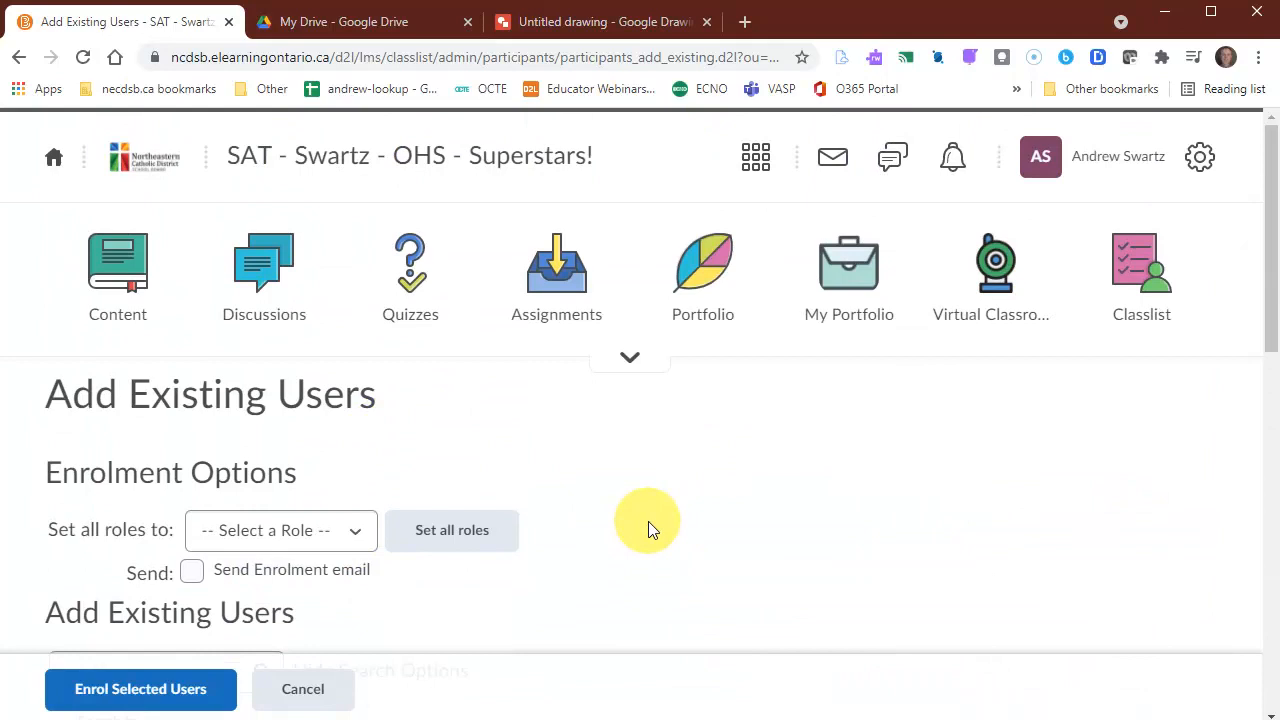
scroll(648, 520, "down", 1)
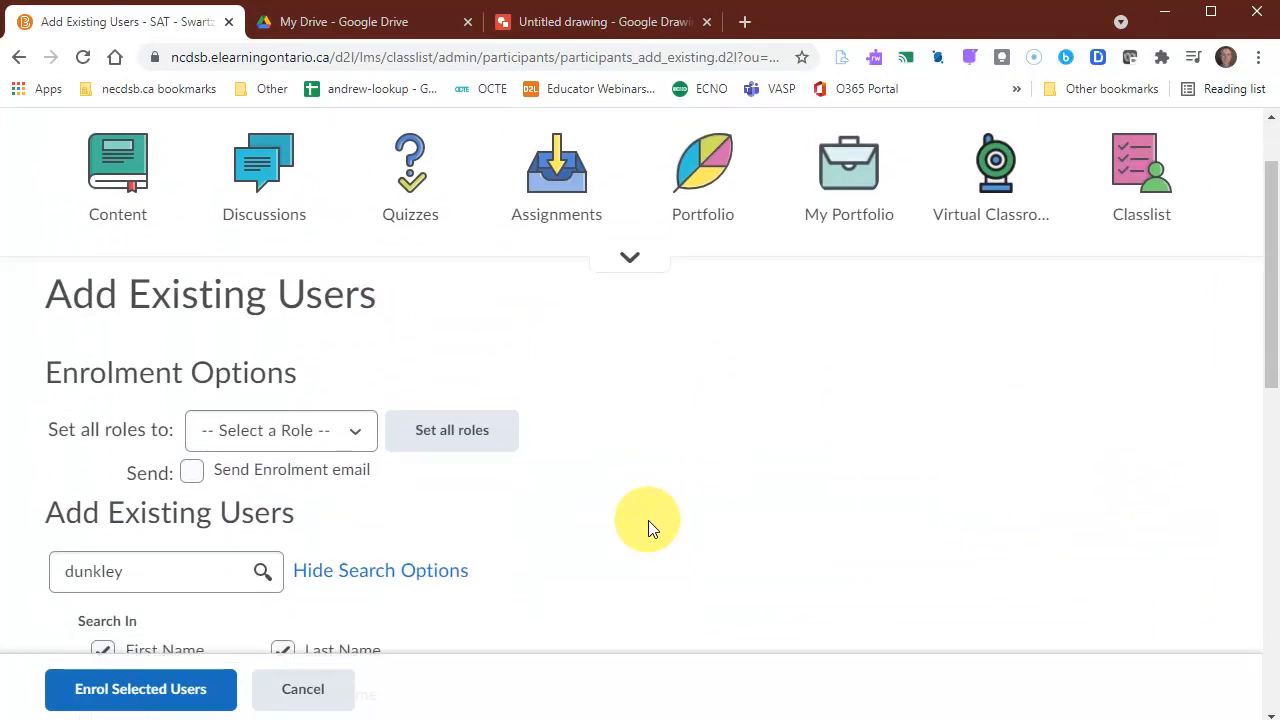
scroll(648, 520, "down", 3)
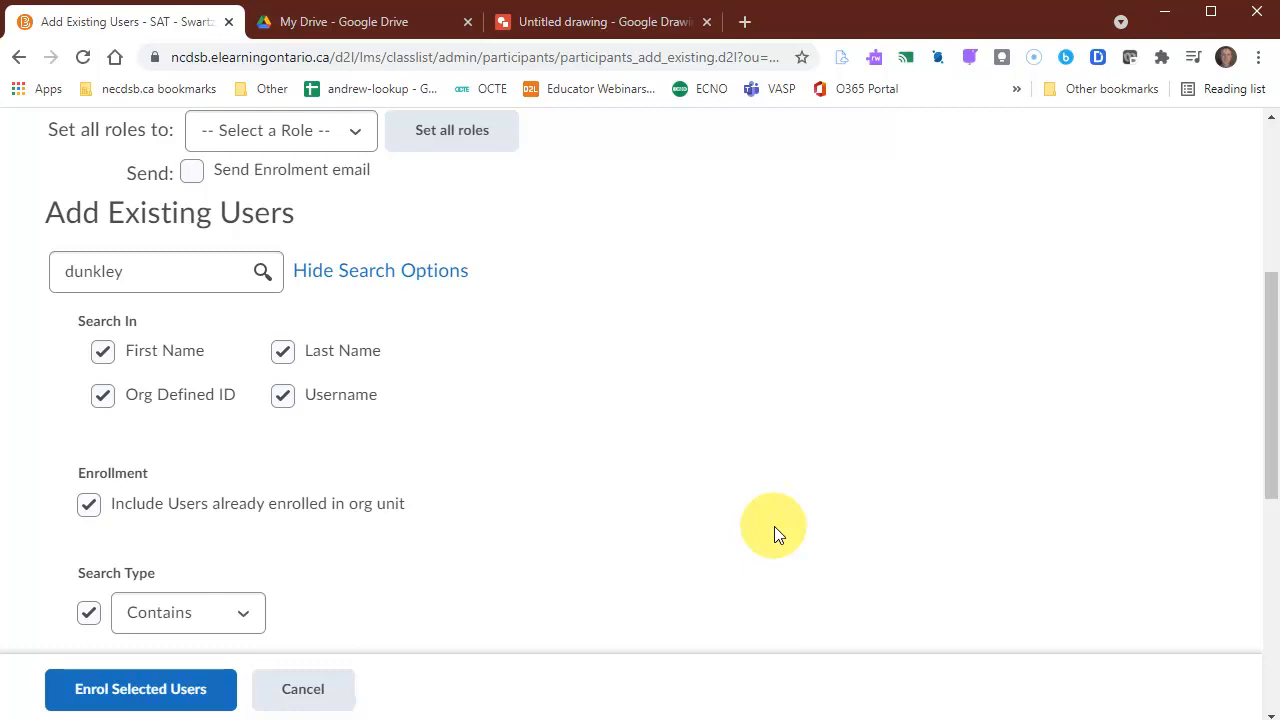
scroll(793, 509, "up", 5)
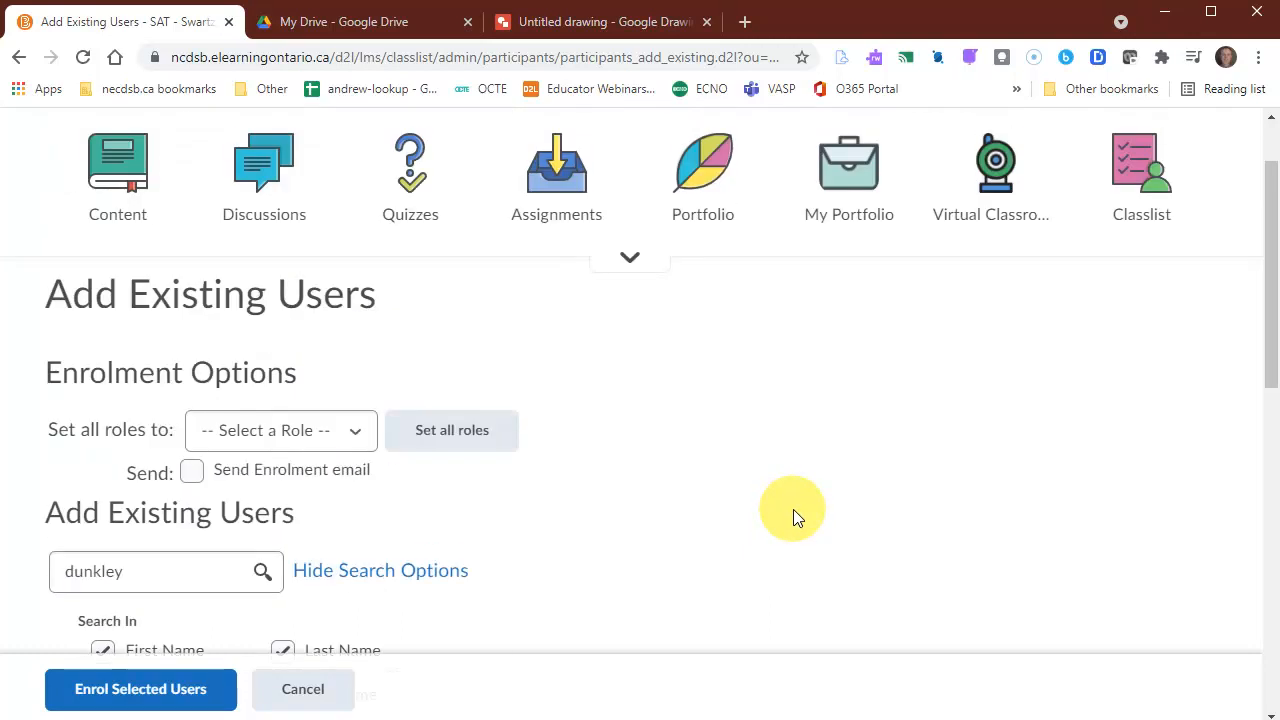
left_click(434, 177)
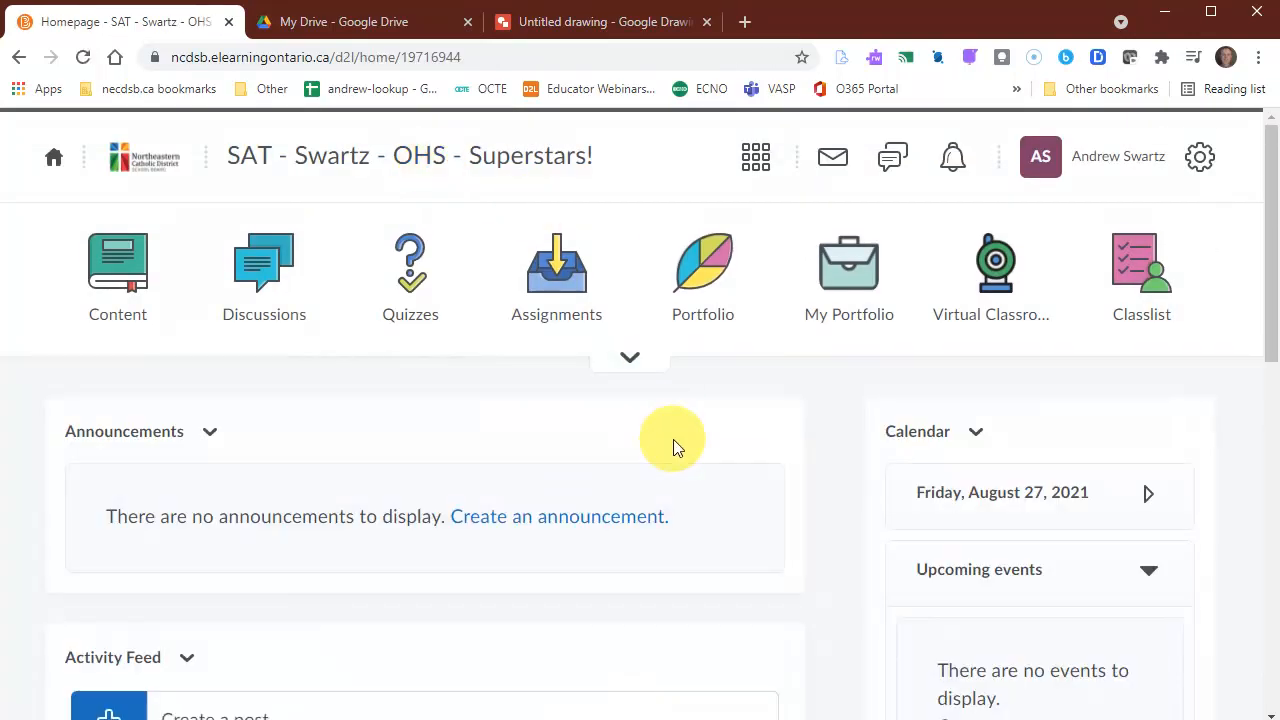
Open Import / Export / Copy Components in the course administration and choose to copy components from another org unit.
left_click(630, 357)
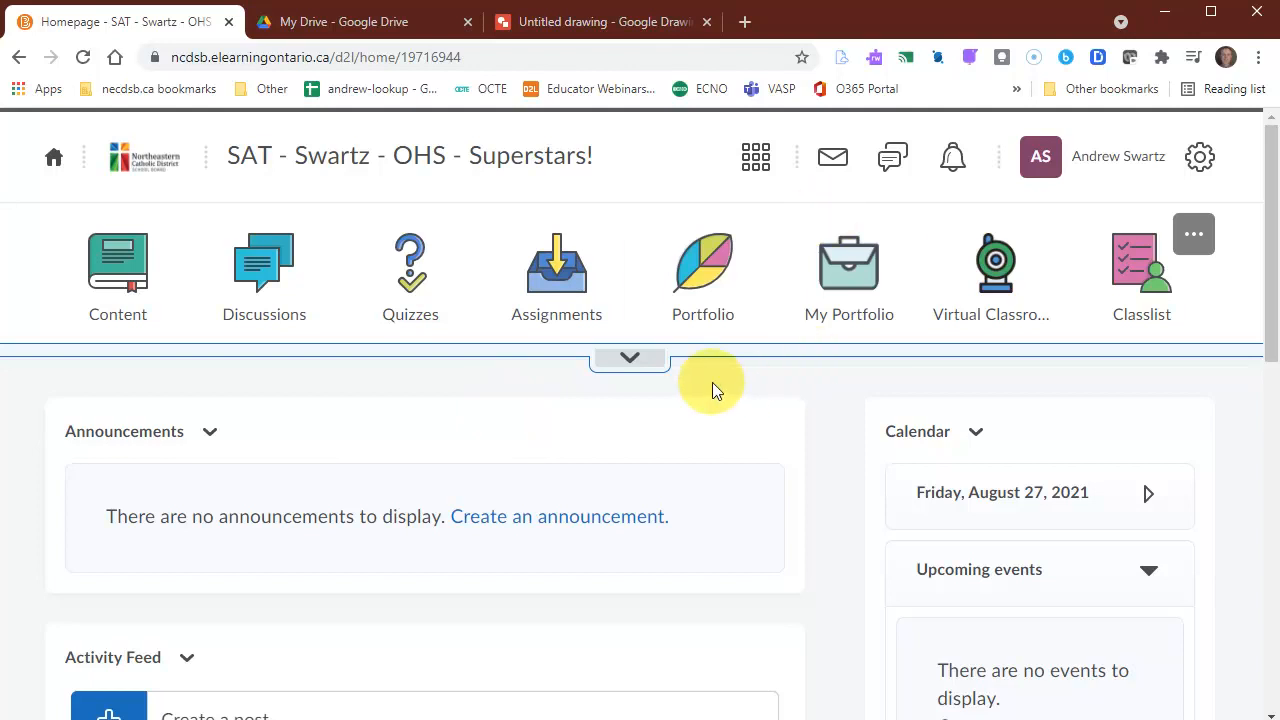
left_click(632, 362)
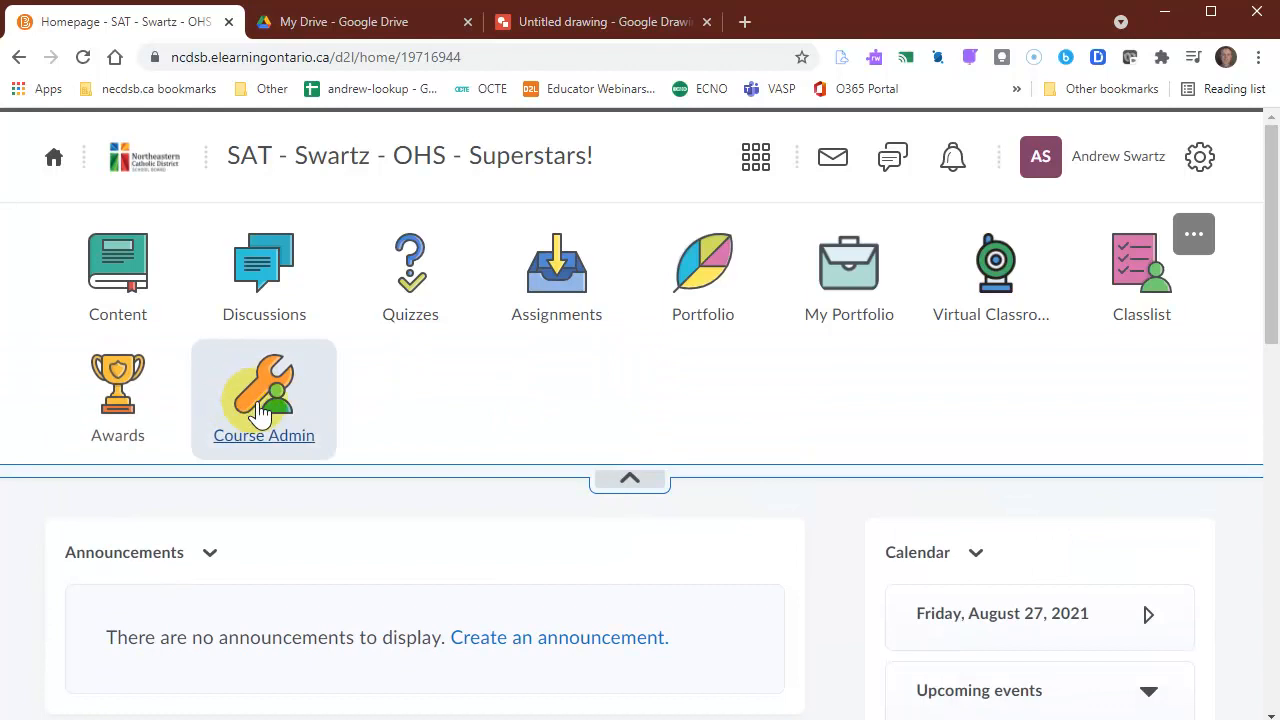
left_click(260, 410)
scroll(744, 454, "down", 3)
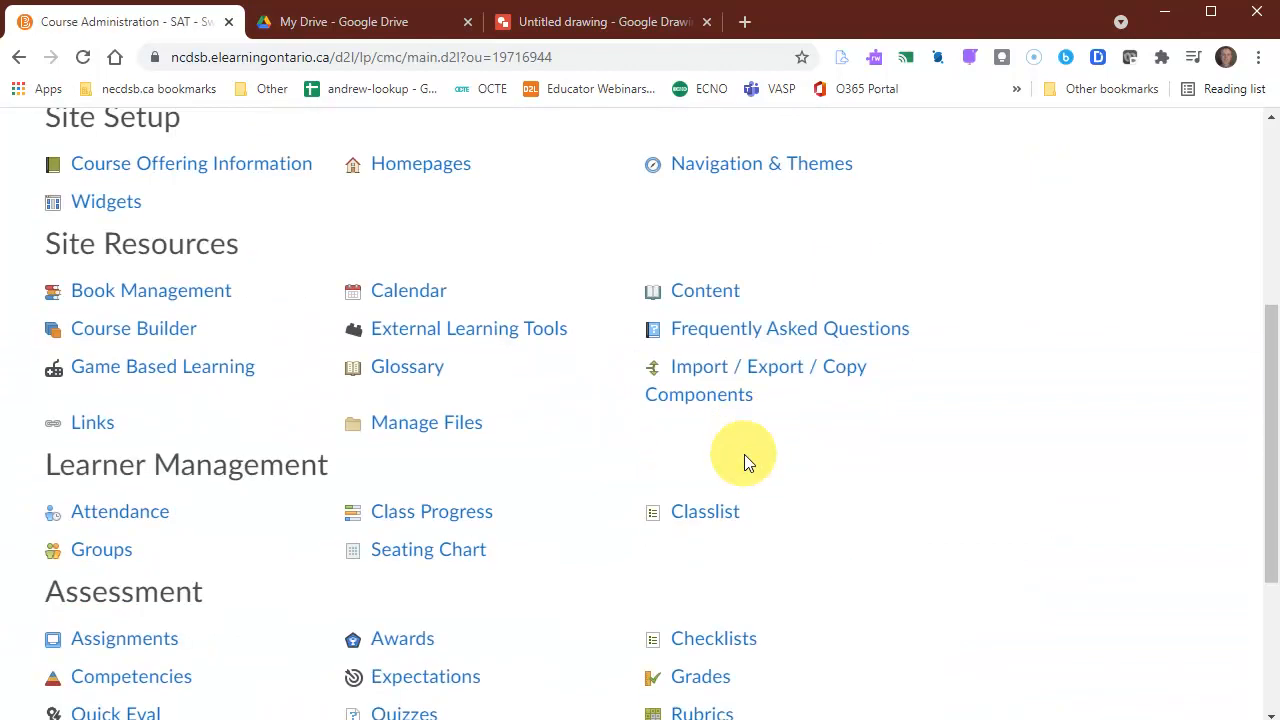
left_click(714, 378)
scroll(380, 300, "down", 3)
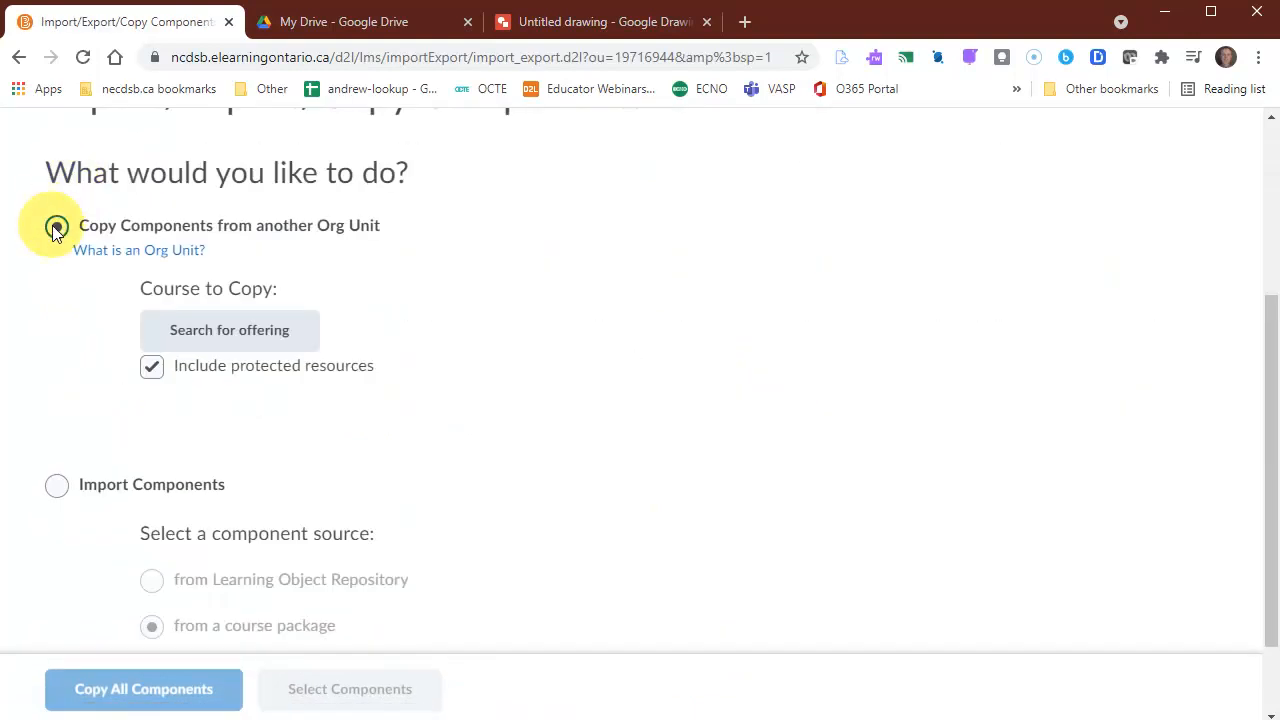
left_click(60, 226)
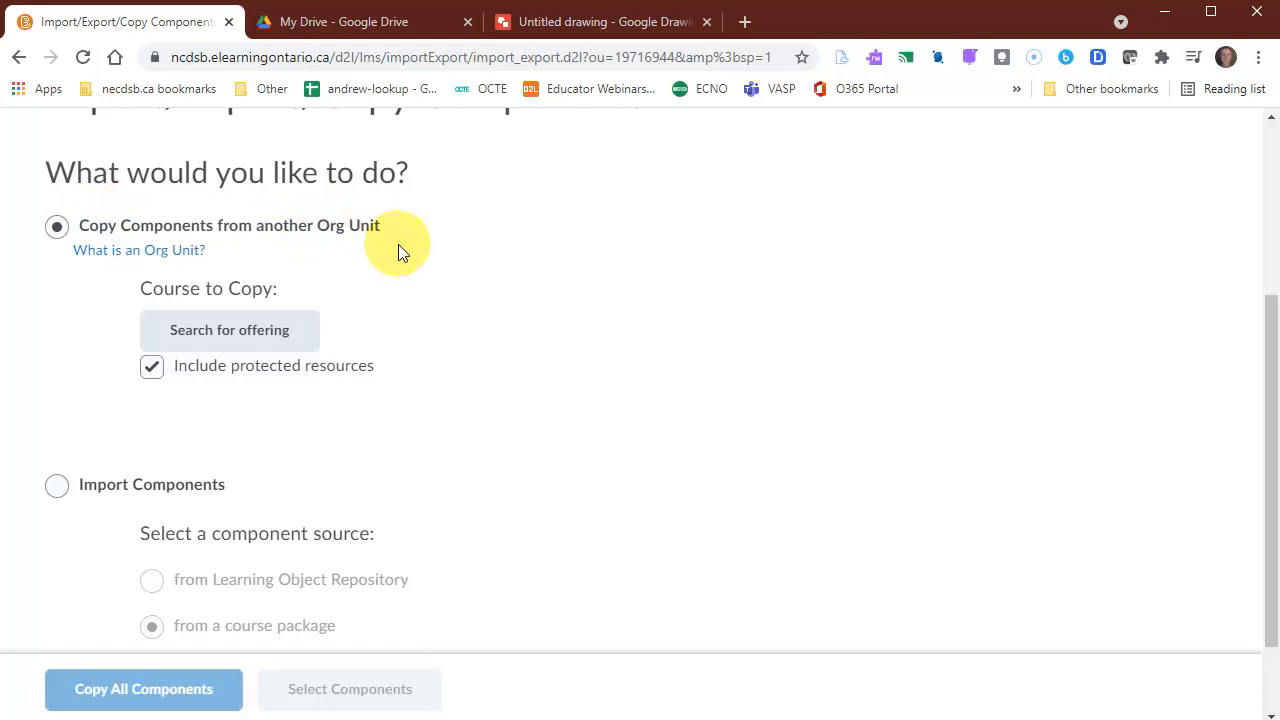
Open the course offering search for the course to copy and search for 2021.
left_click(232, 336)
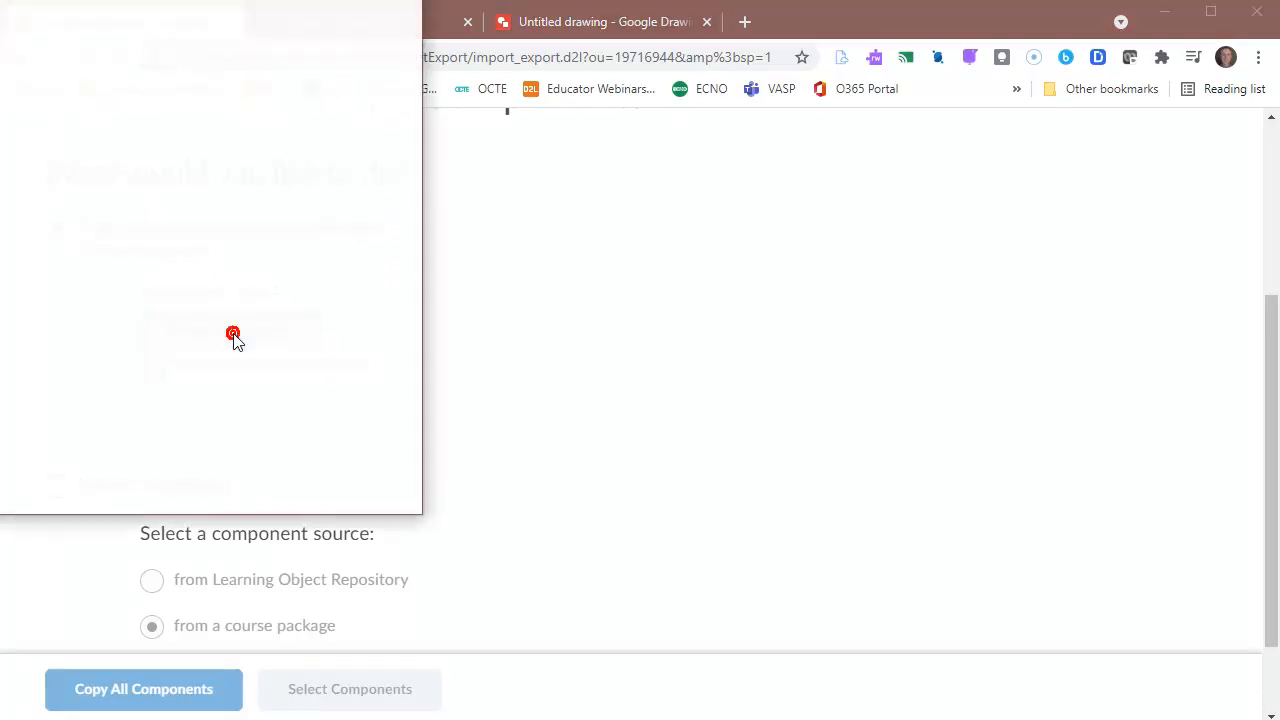
left_click(424, 205)
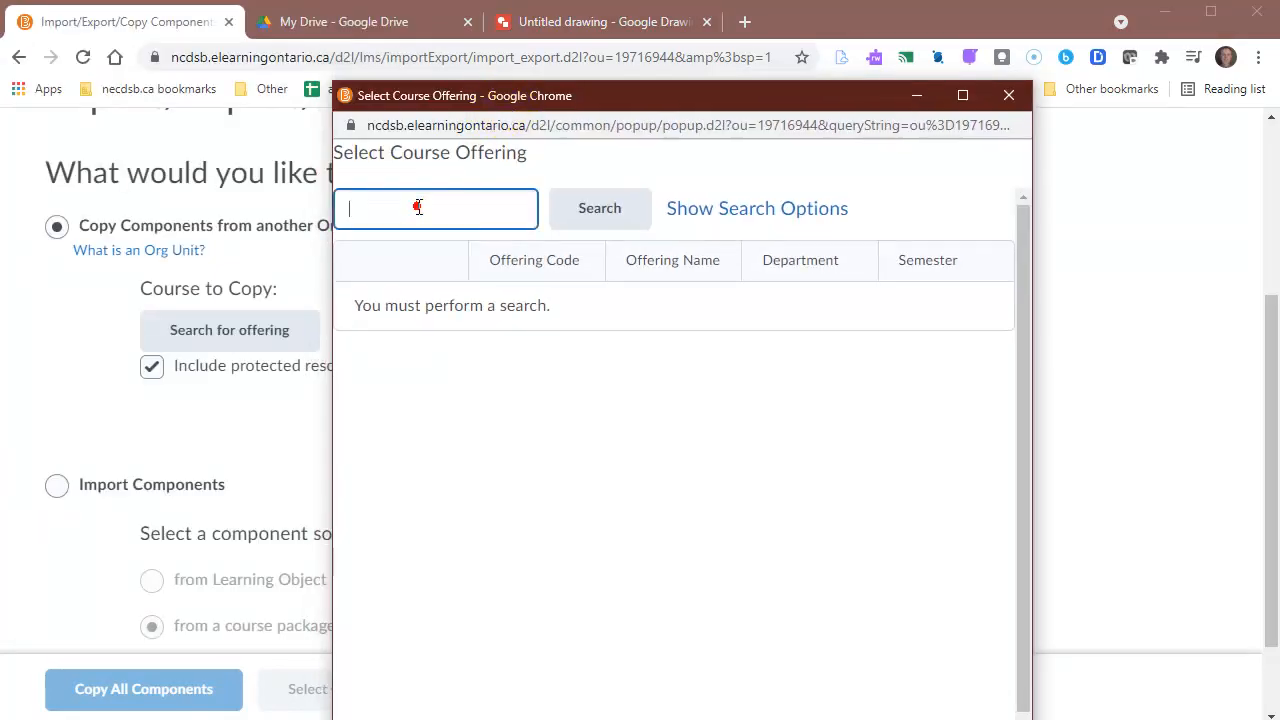
type("2021")
key("Return")
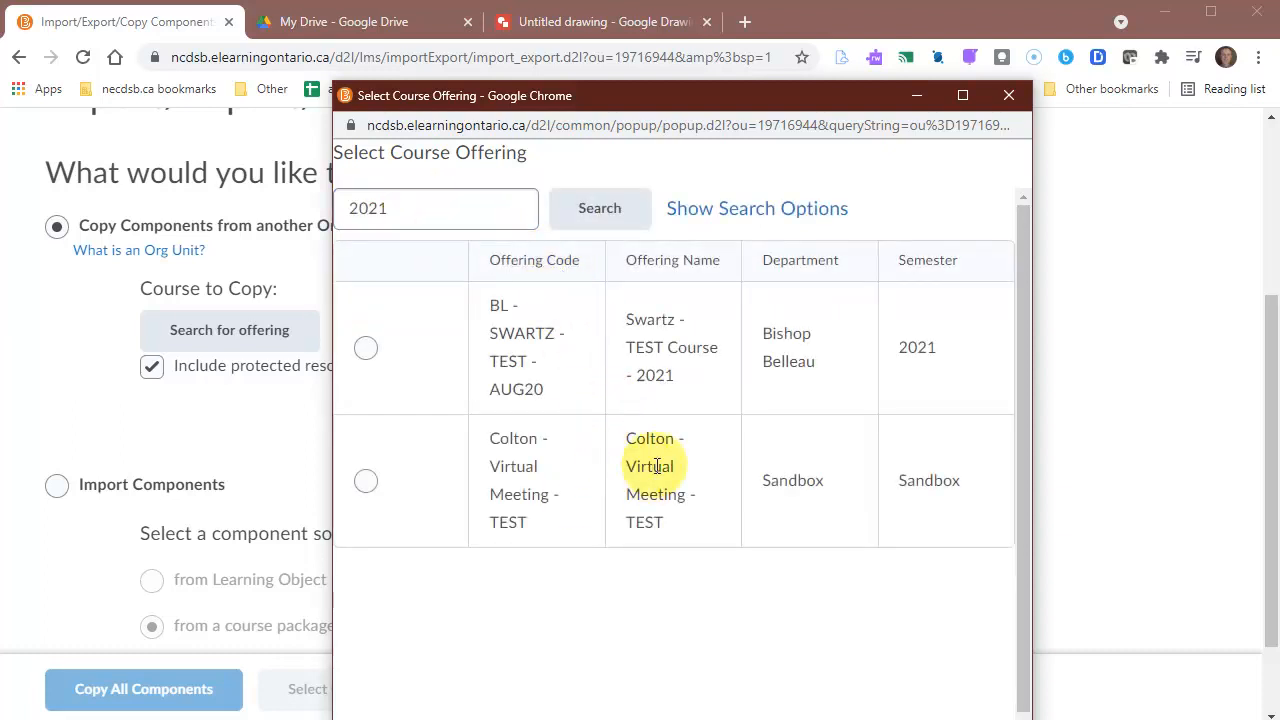
Select the TEST Course - 2021 offering from Bishop Belleau and add it as the course to copy.
left_click(366, 348)
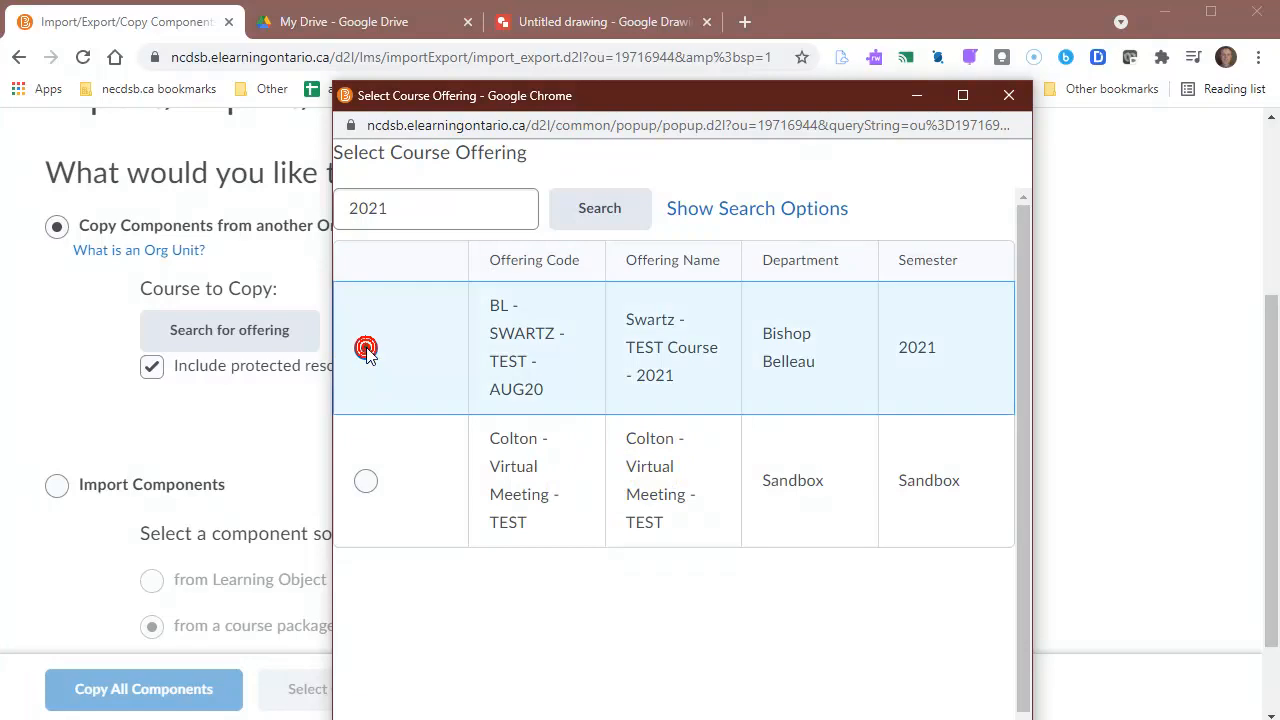
scroll(500, 410, "down", 2)
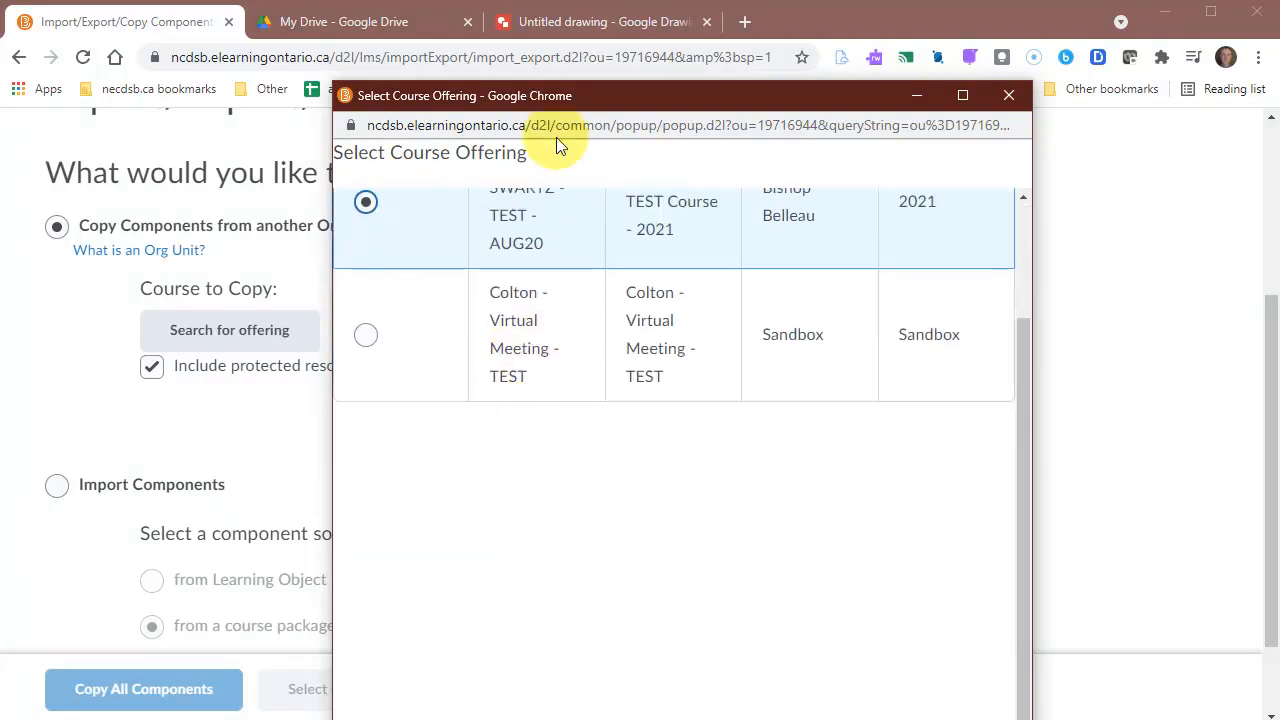
mouse_move(568, 95)
left_mouse_down()
mouse_move(568, 0)
mouse_move(522, 190)
mouse_move(563, 104)
mouse_move(561, 72)
left_mouse_up()
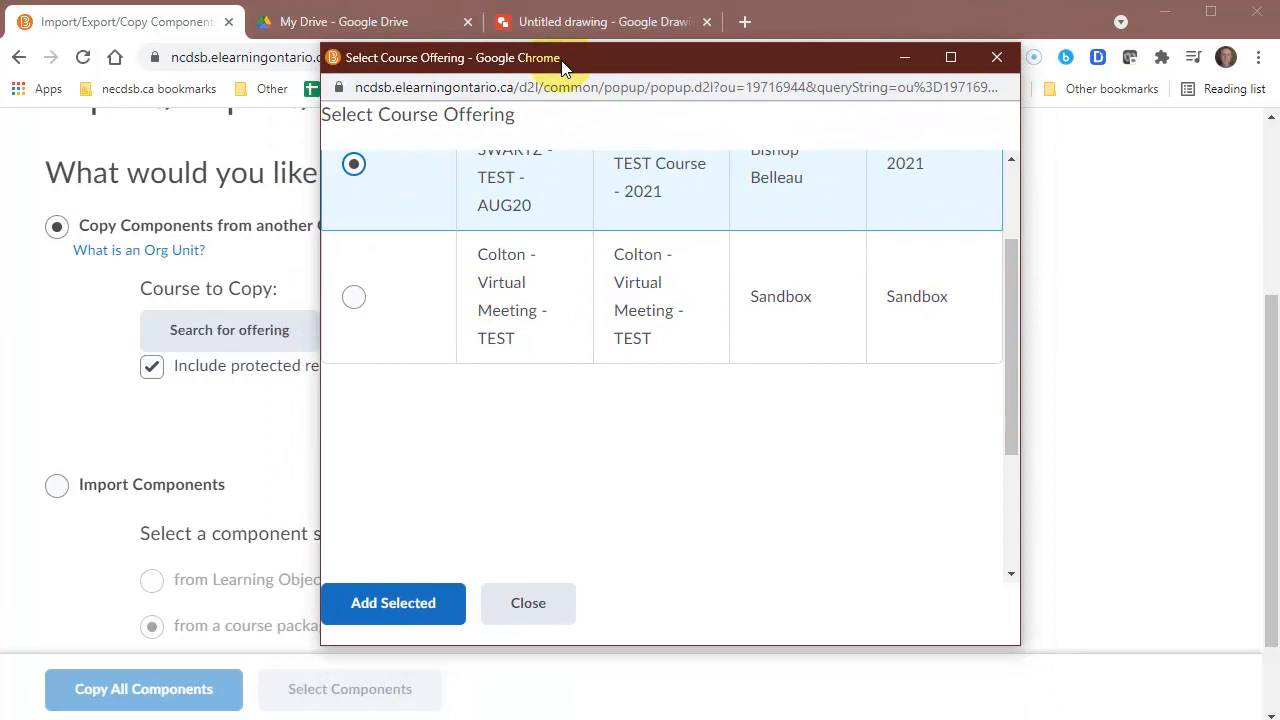
left_click(393, 603)
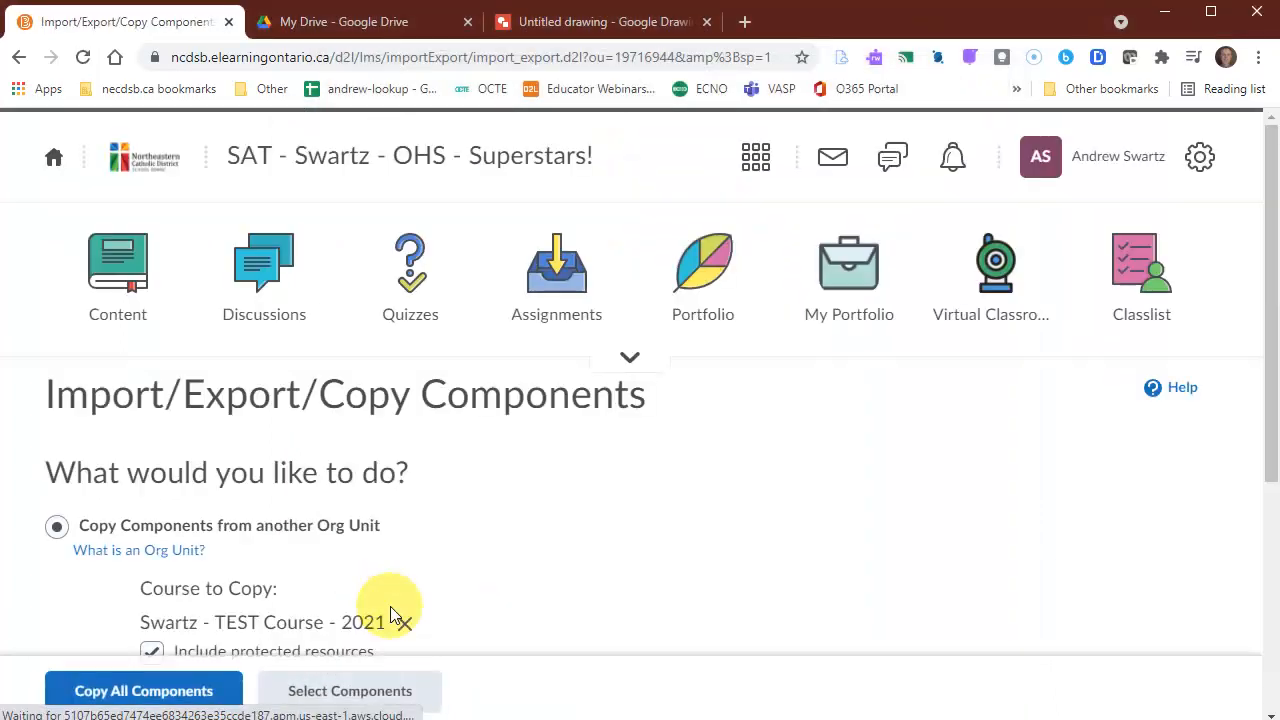
Copy all components, including protected resources, from the chosen TEST Course - 2021 into the current course.
scroll(362, 500, "down", 1)
scroll(362, 490, "down", 2)
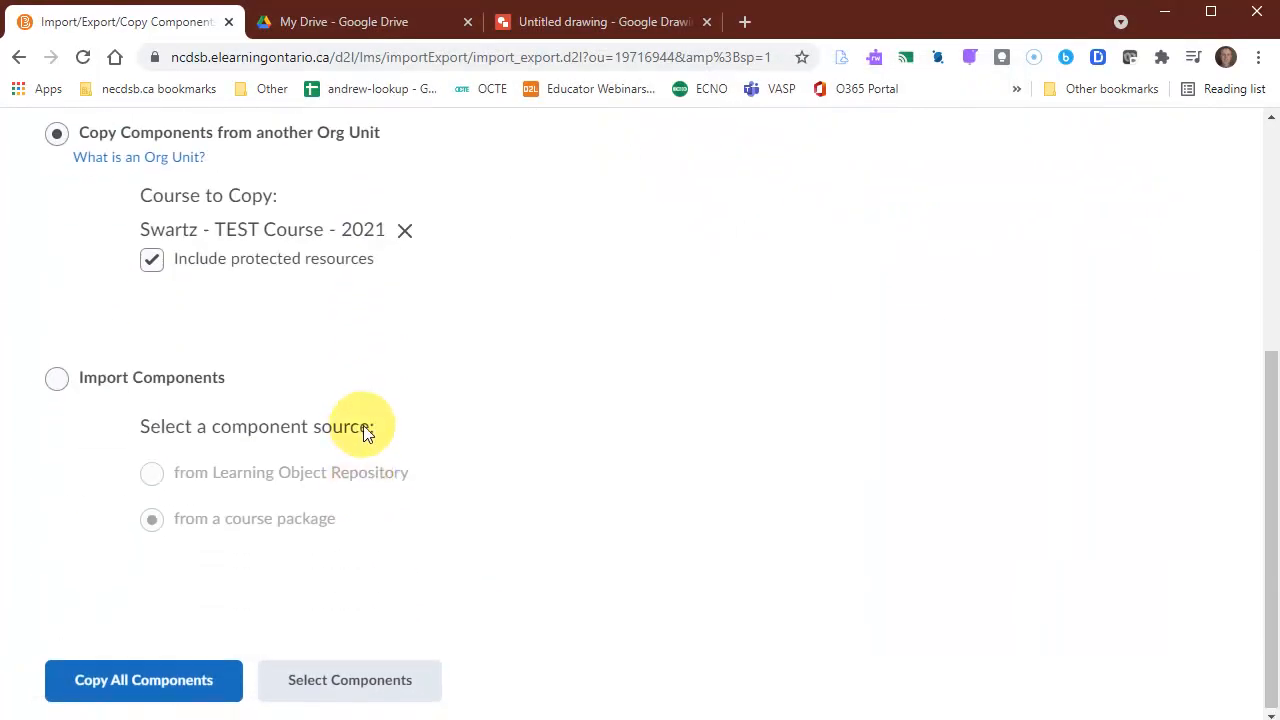
scroll(363, 430, "up", 1)
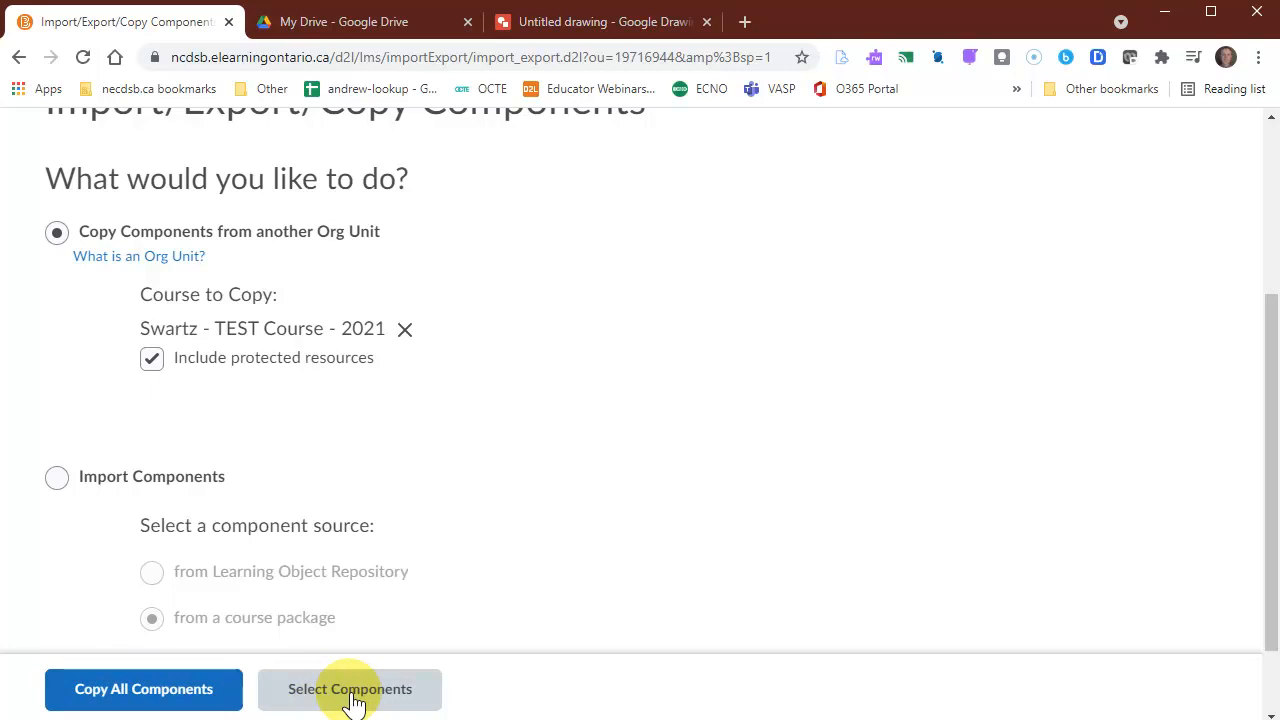
left_click(145, 695)
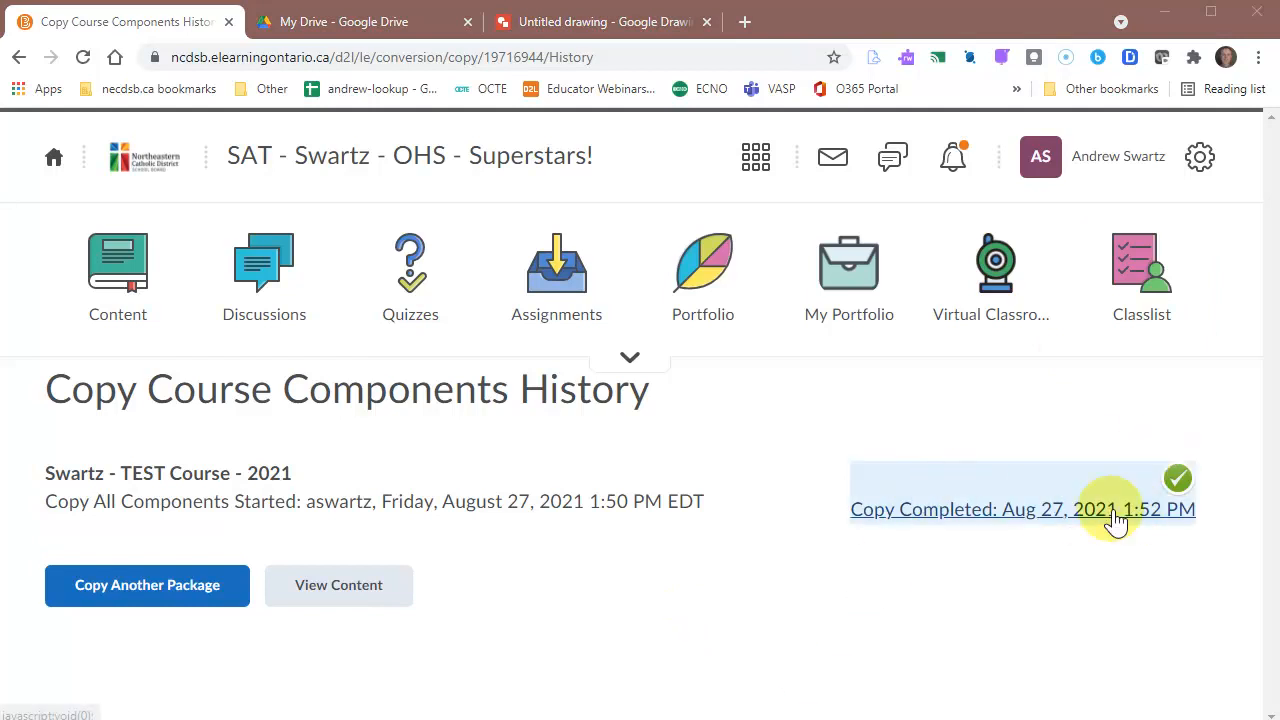
Open the course homepage and look through its announcements and widgets for the copied items.
left_click(389, 167)
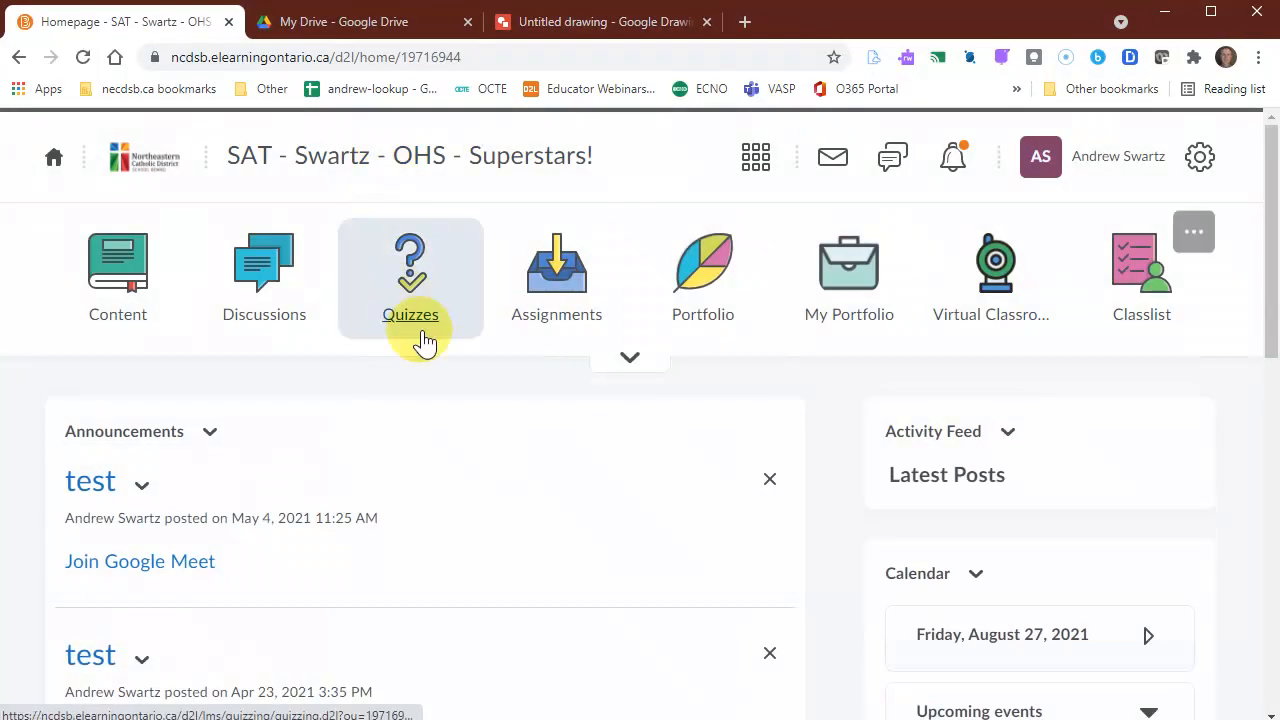
scroll(428, 390, "down", 1)
scroll(428, 390, "down", 9)
scroll(320, 429, "up", 8)
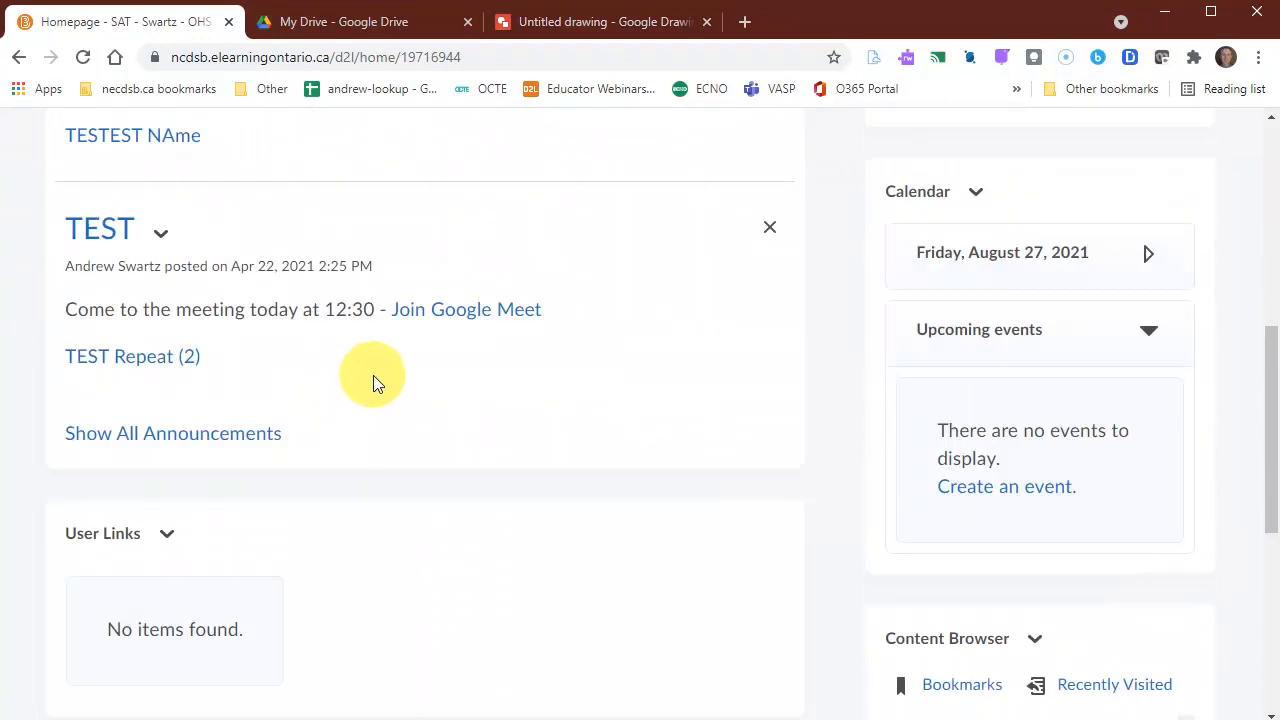
scroll(396, 355, "up", 2)
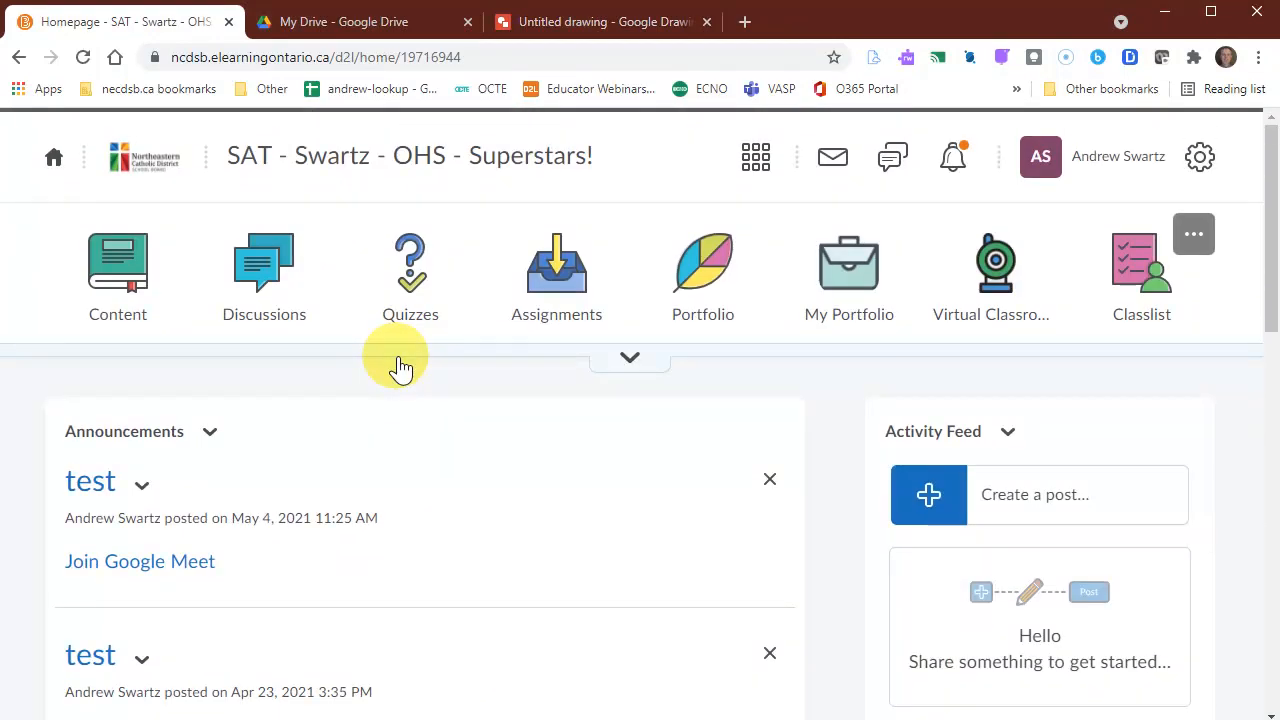
Open the course content, followed by the discussions list, and check the copied units, forums and topics.
left_click(138, 287)
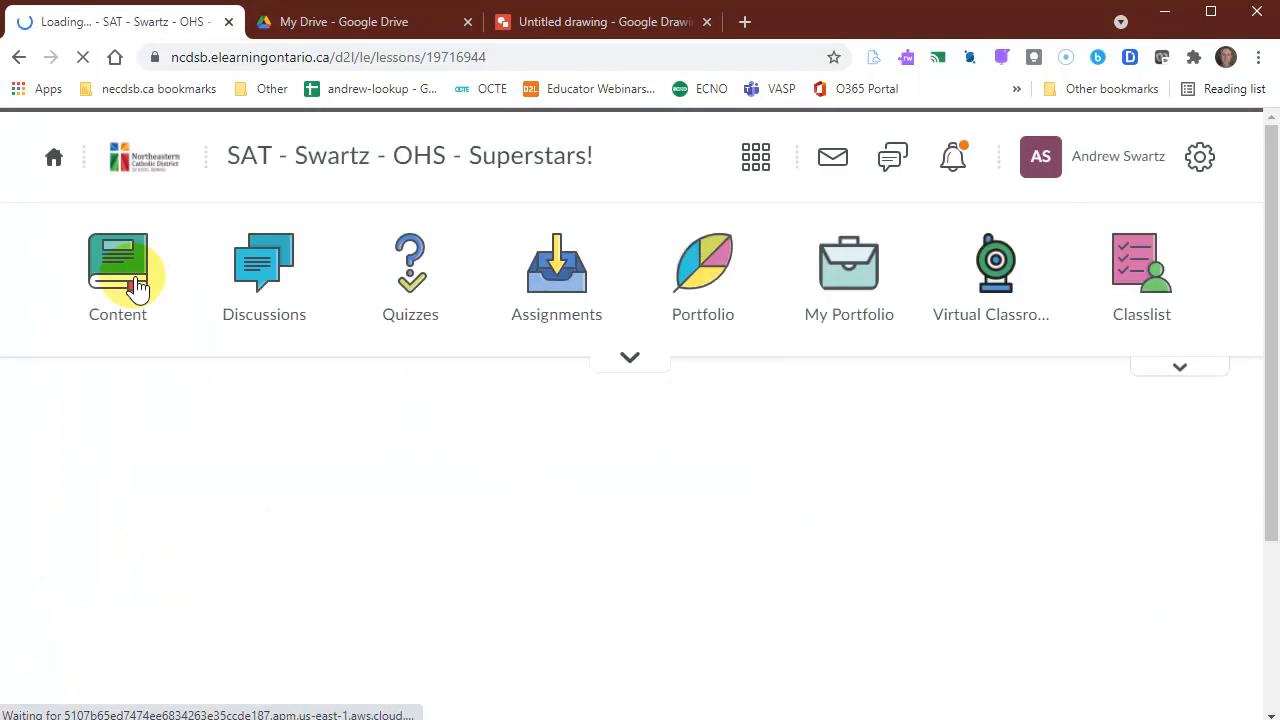
left_click(288, 303)
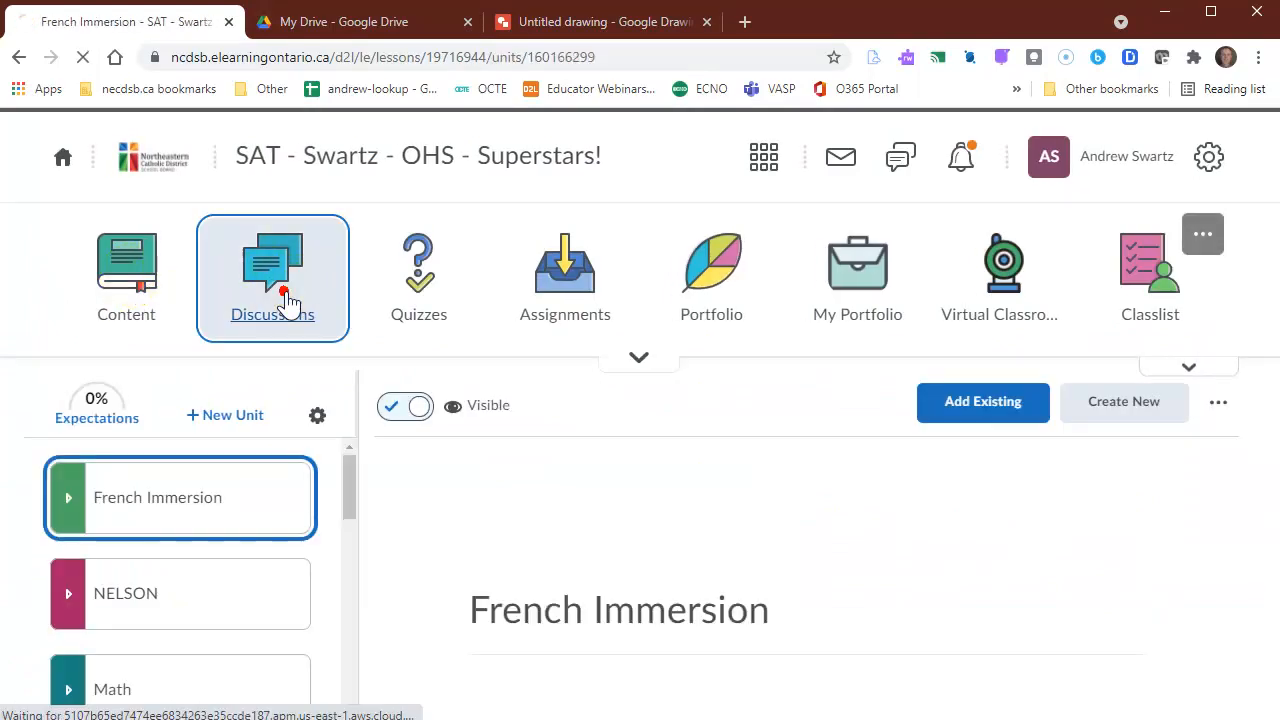
scroll(453, 490, "down", 10)
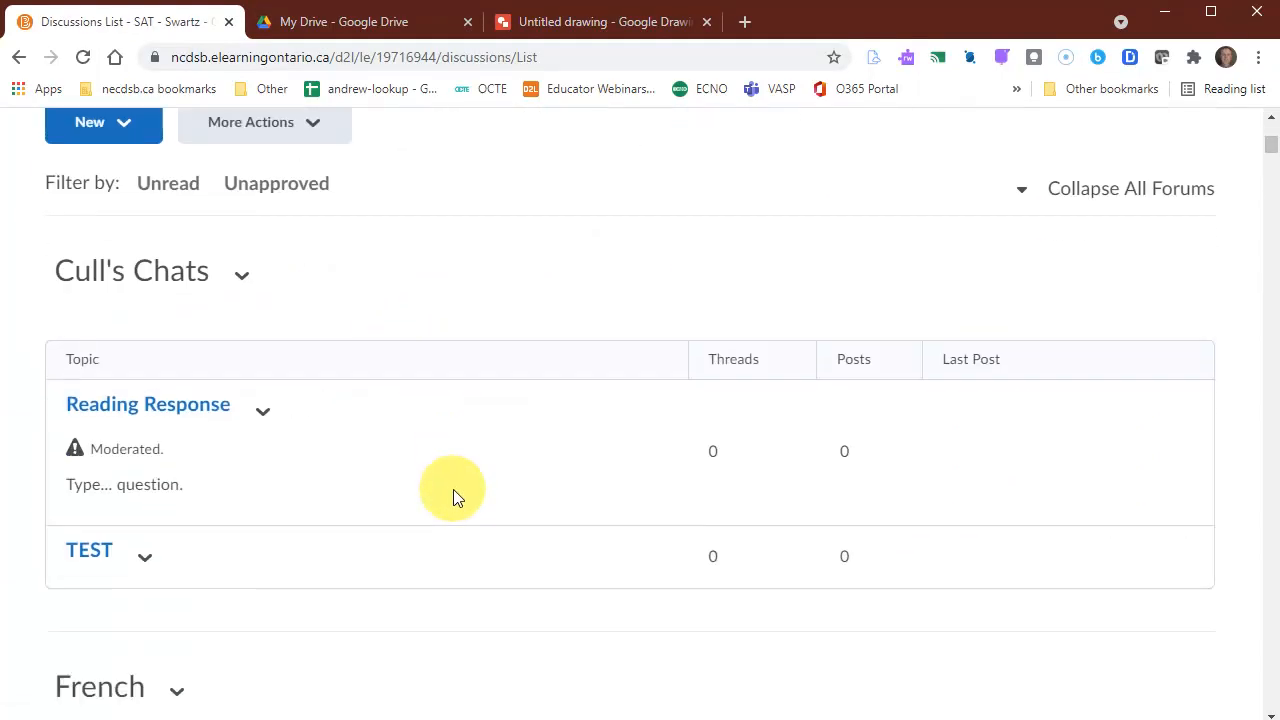
scroll(779, 305, "down", 3)
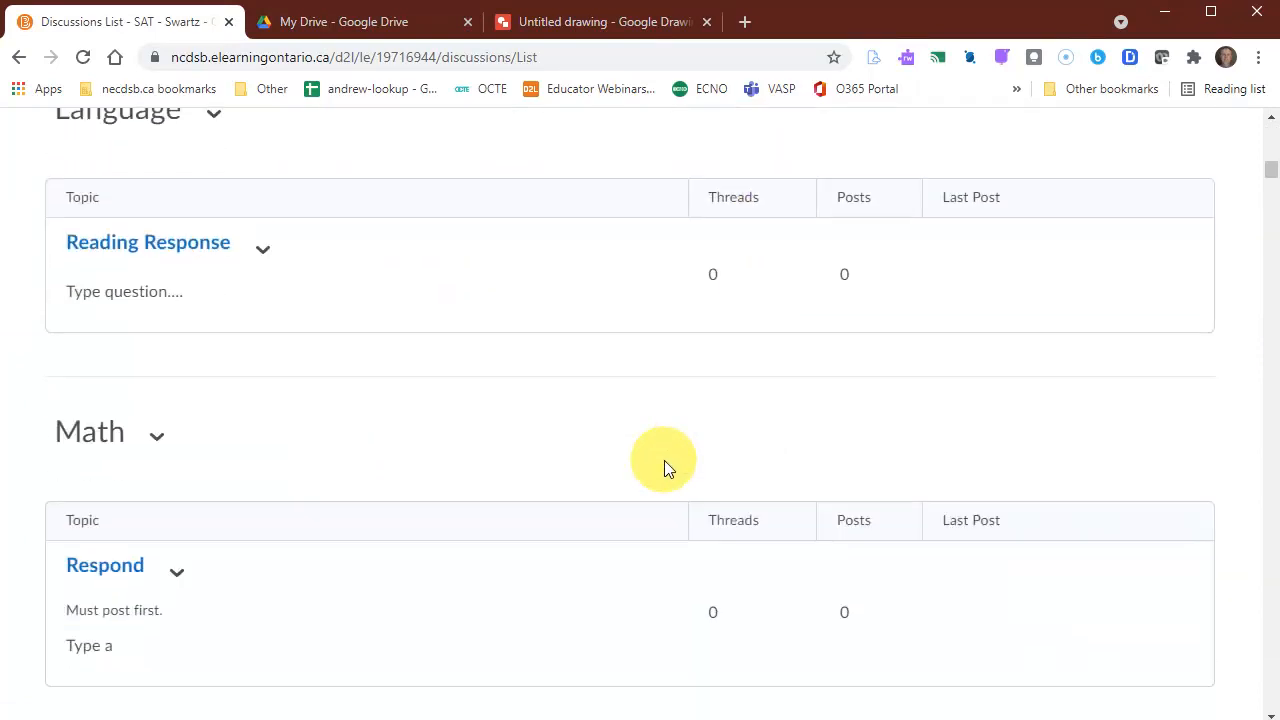
scroll(664, 460, "up", 14)
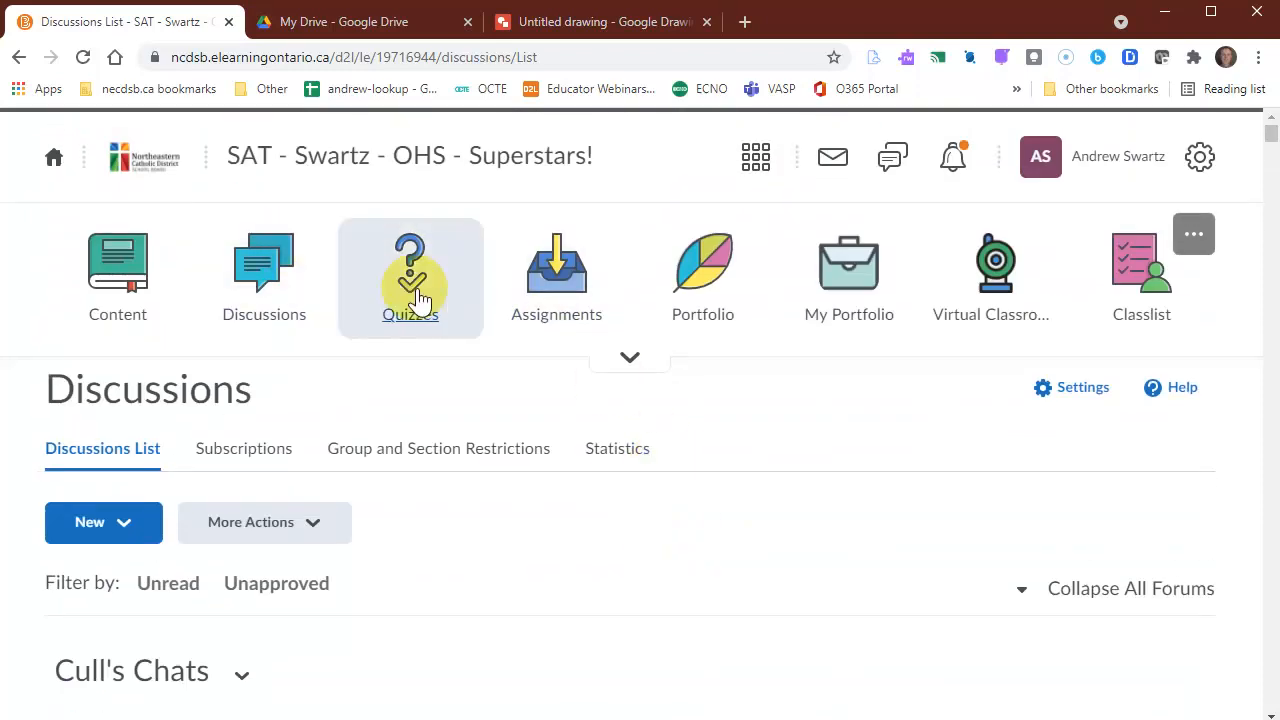
Check the copied assignments in the Assignments list and return to the course homepage.
left_click(565, 298)
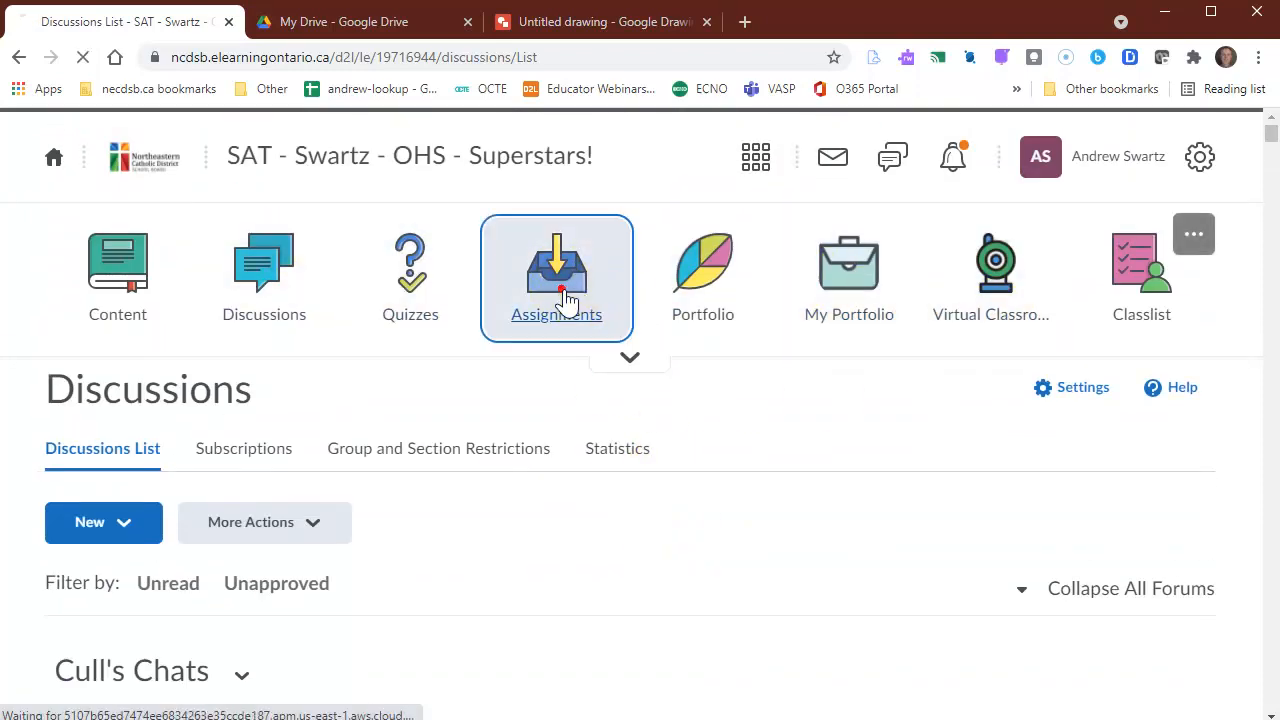
scroll(583, 345, "down", 4)
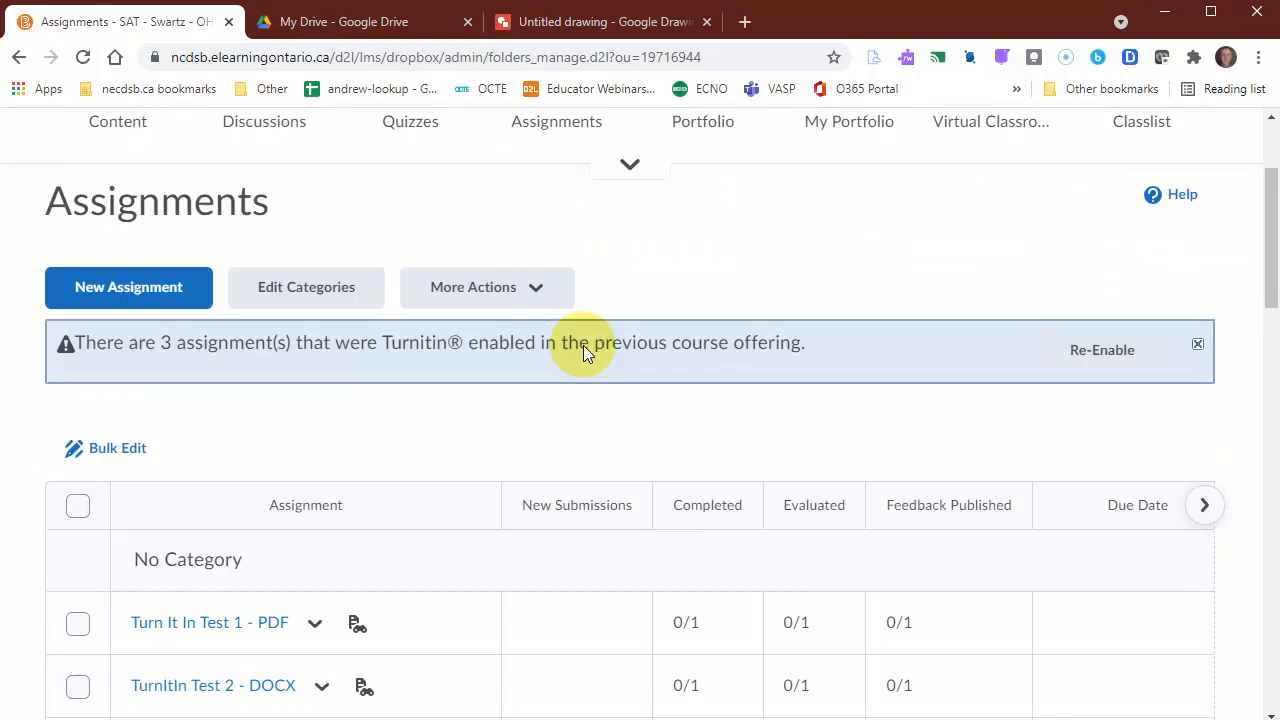
scroll(580, 524, "up", 3)
scroll(581, 524, "up", 1)
left_click(410, 158)
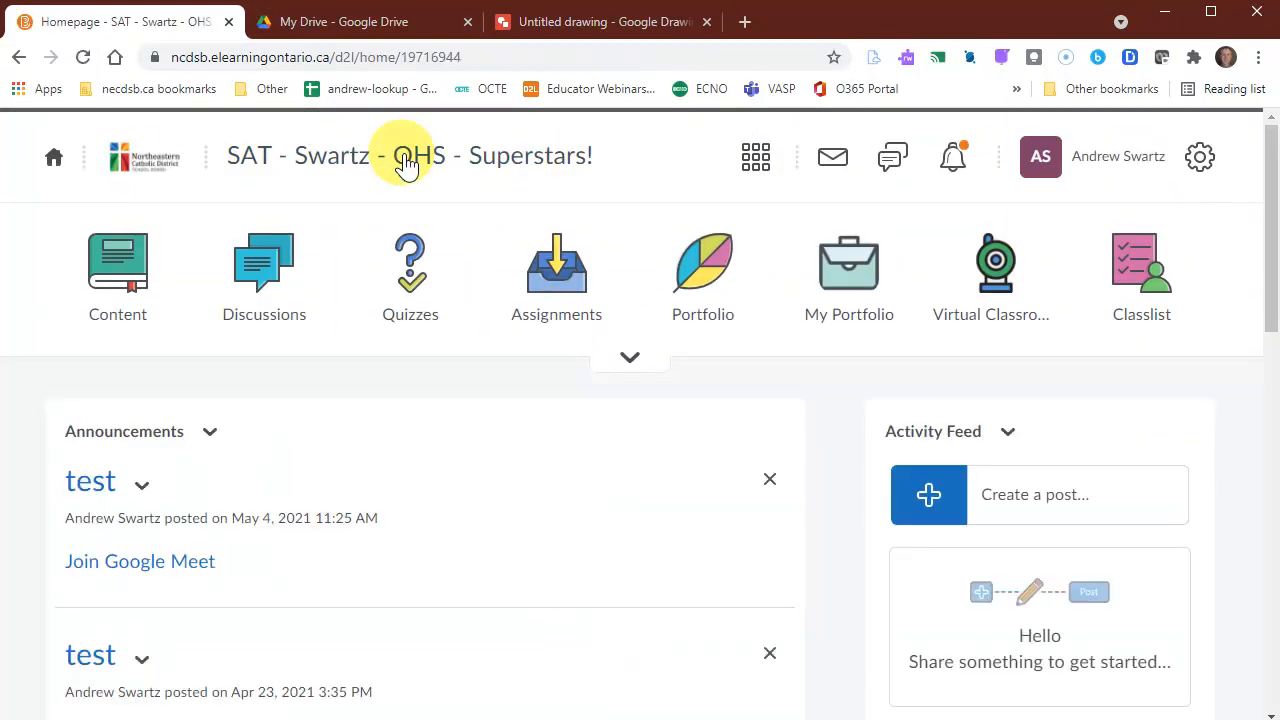